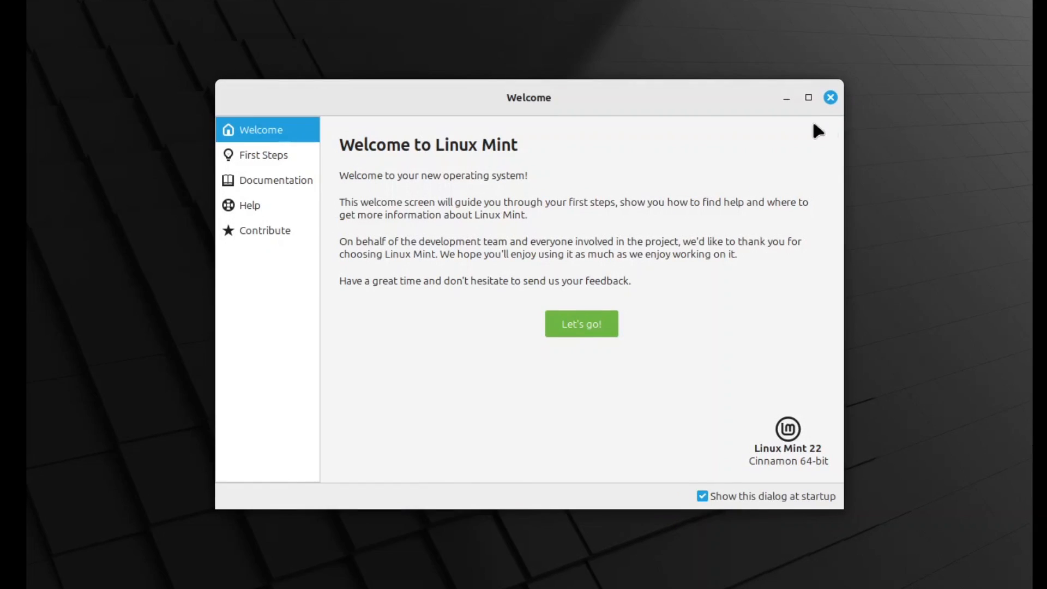
Open the Desktop Colours settings from the welcome screen's first steps and switch the theme style to Mint-X.
left_click(587, 326)
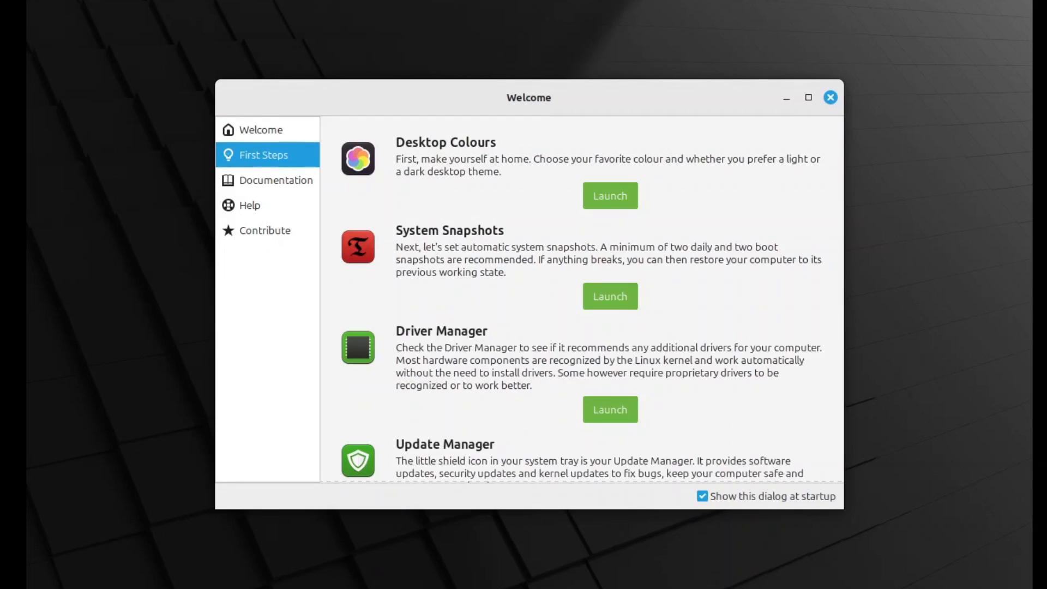
left_click(604, 196)
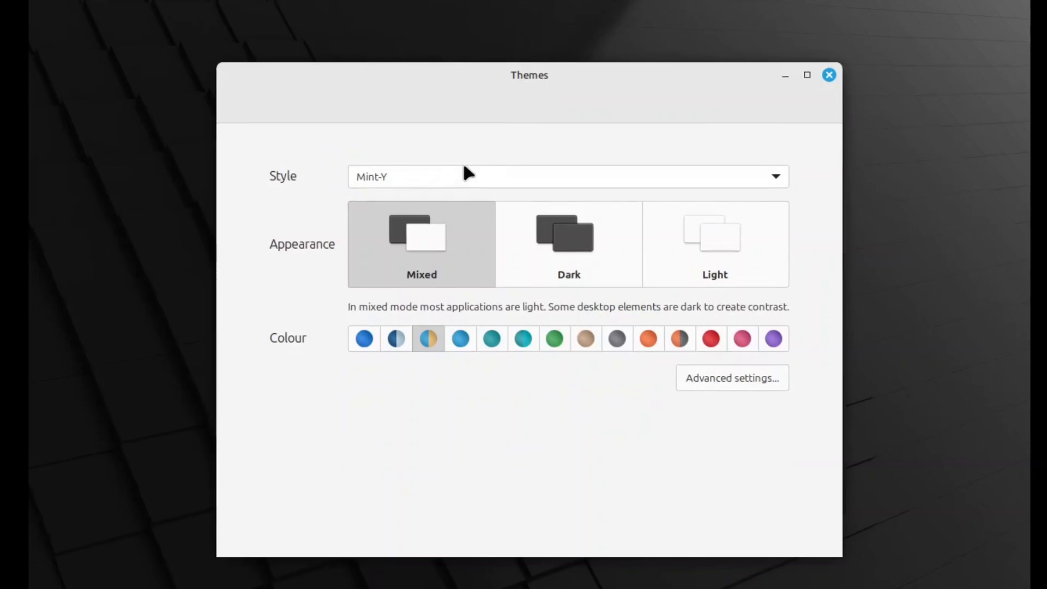
left_click(743, 203)
left_click(681, 179)
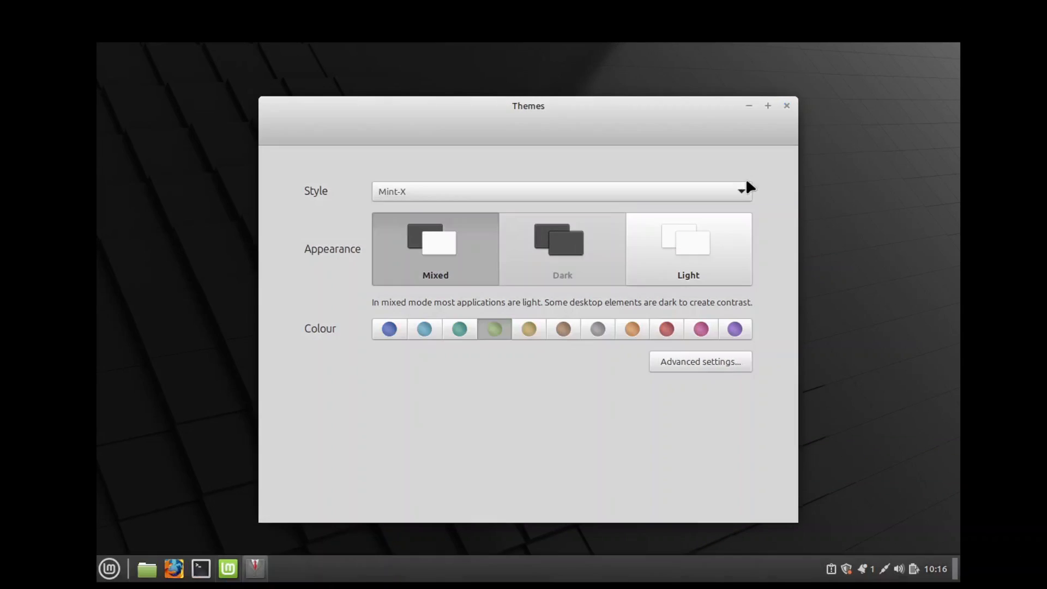
Try the Mint-L style, return the theme to Mint-Y and choose red as its colour.
left_click(742, 187)
left_click(572, 184)
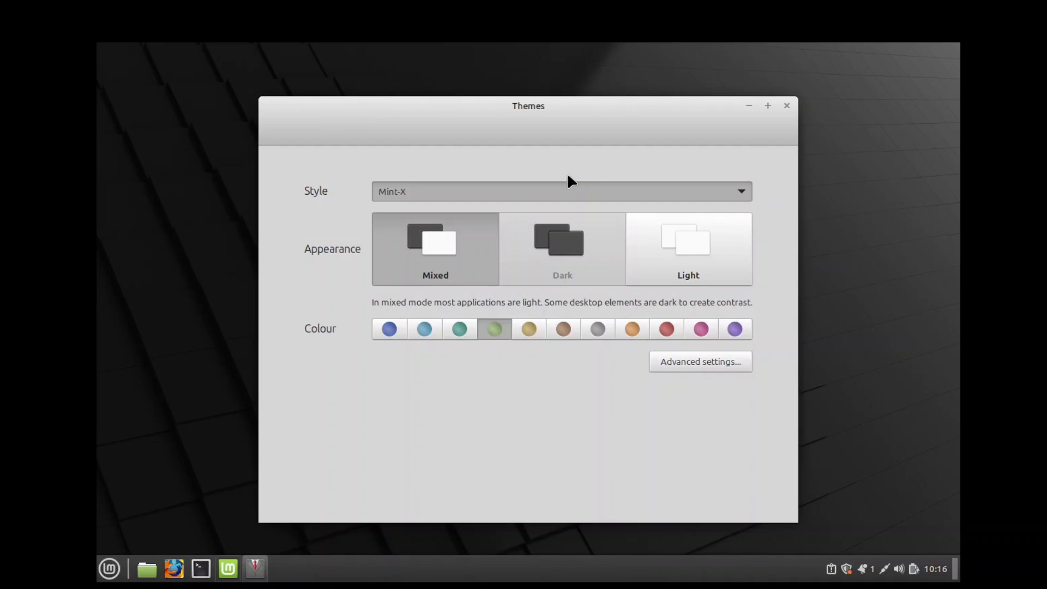
left_click(730, 193)
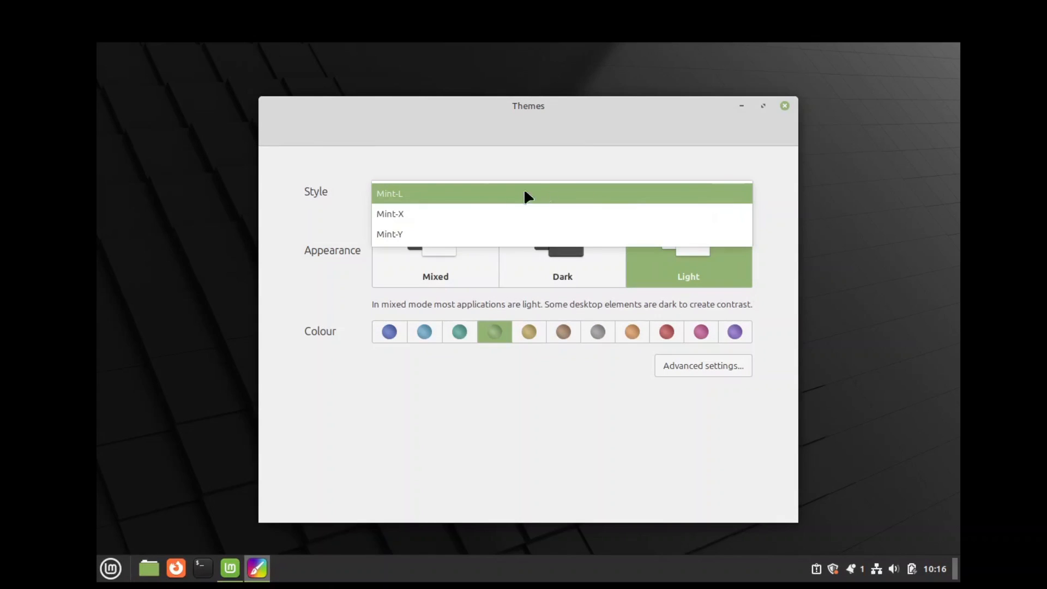
left_click(439, 234)
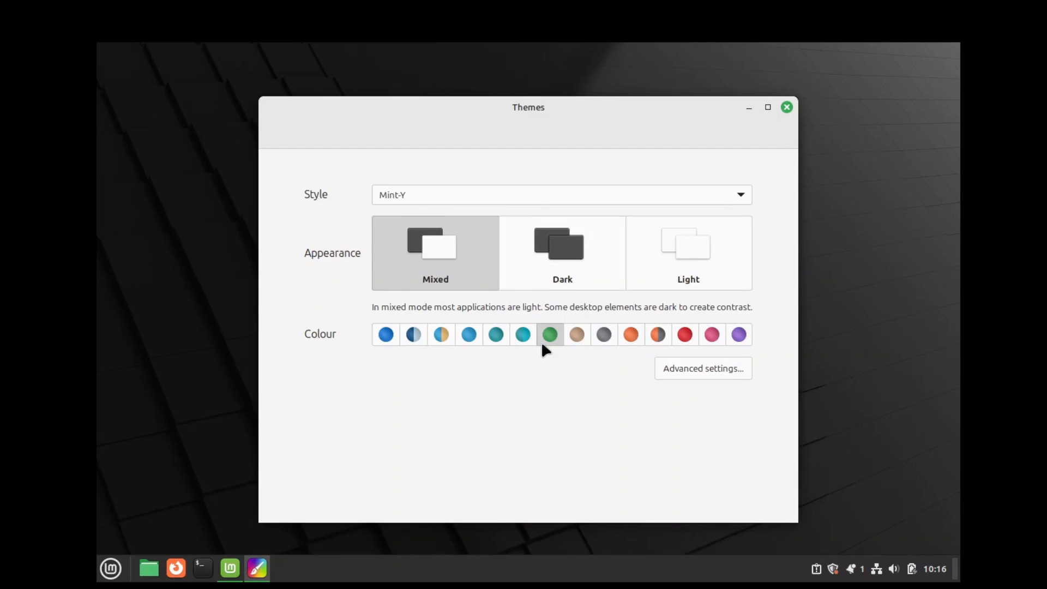
left_click(681, 342)
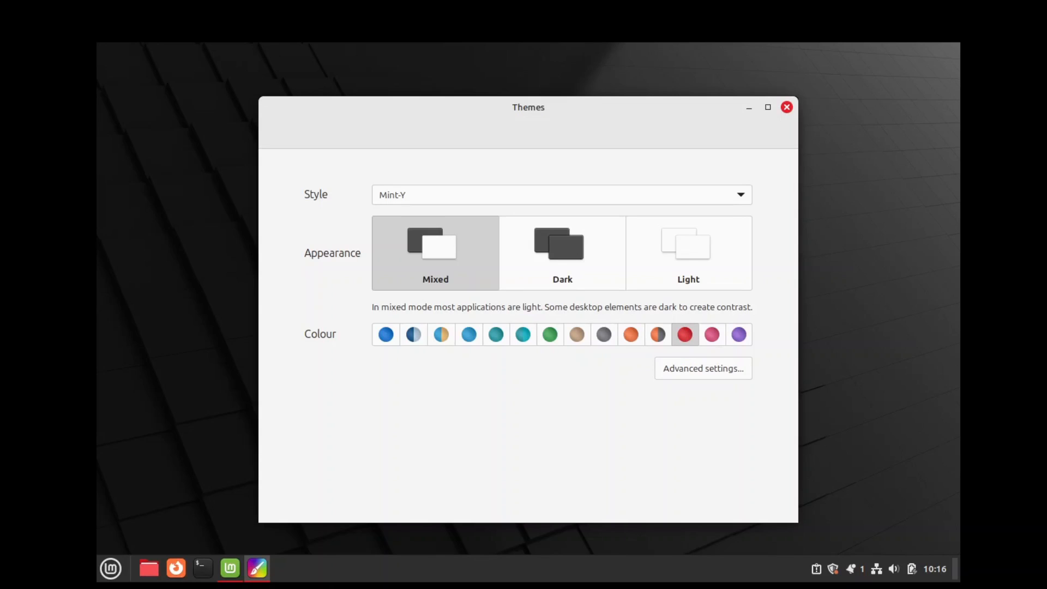
Examine the advanced theme components, the downloadable themes and the menu and scrollbar options, and close the theme settings.
left_click(684, 364)
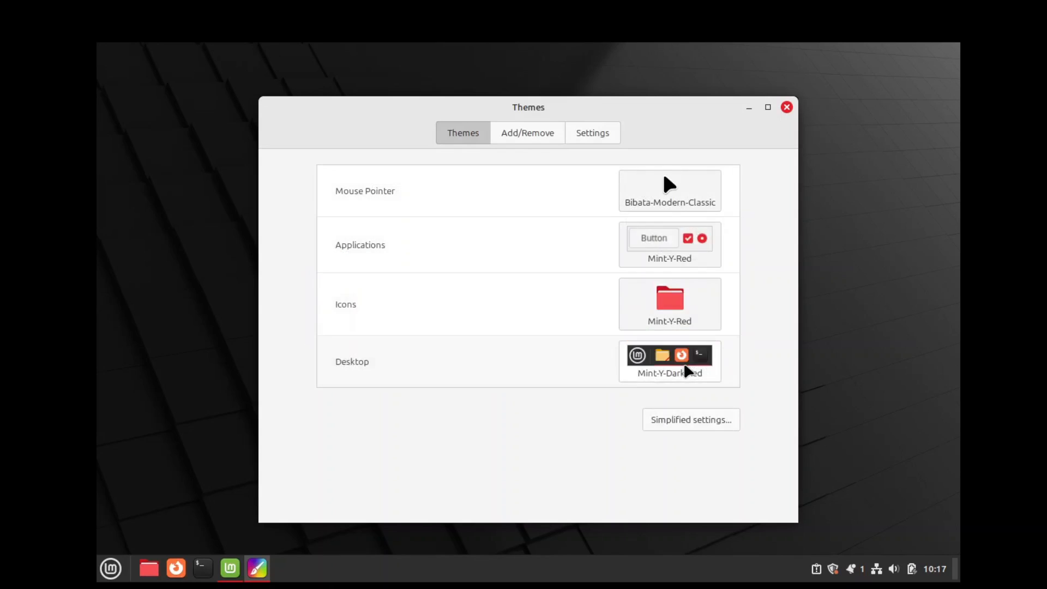
left_click(542, 141)
left_click(591, 124)
left_click(561, 134)
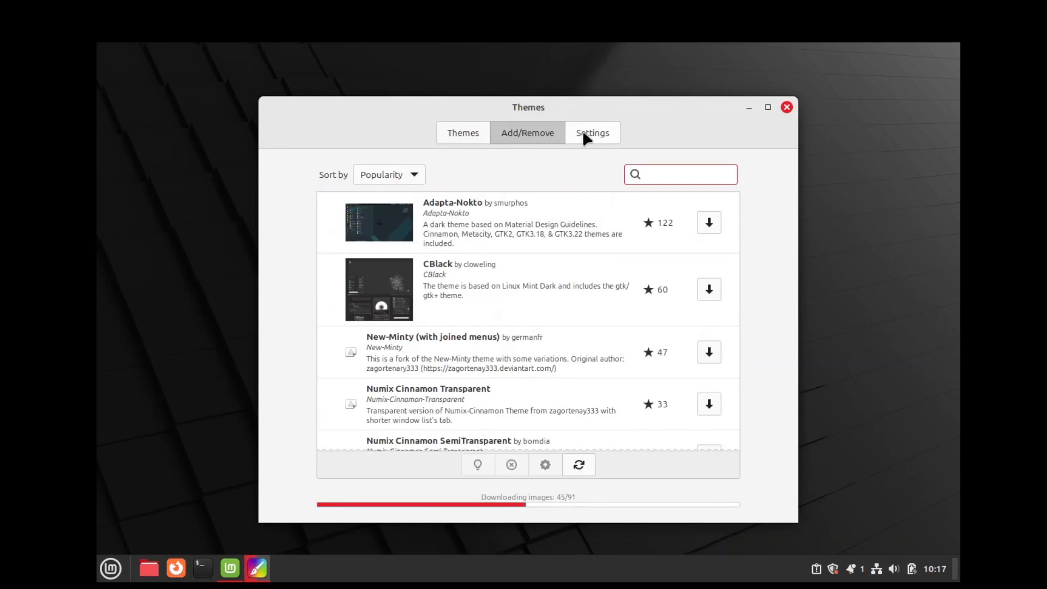
left_click(584, 138)
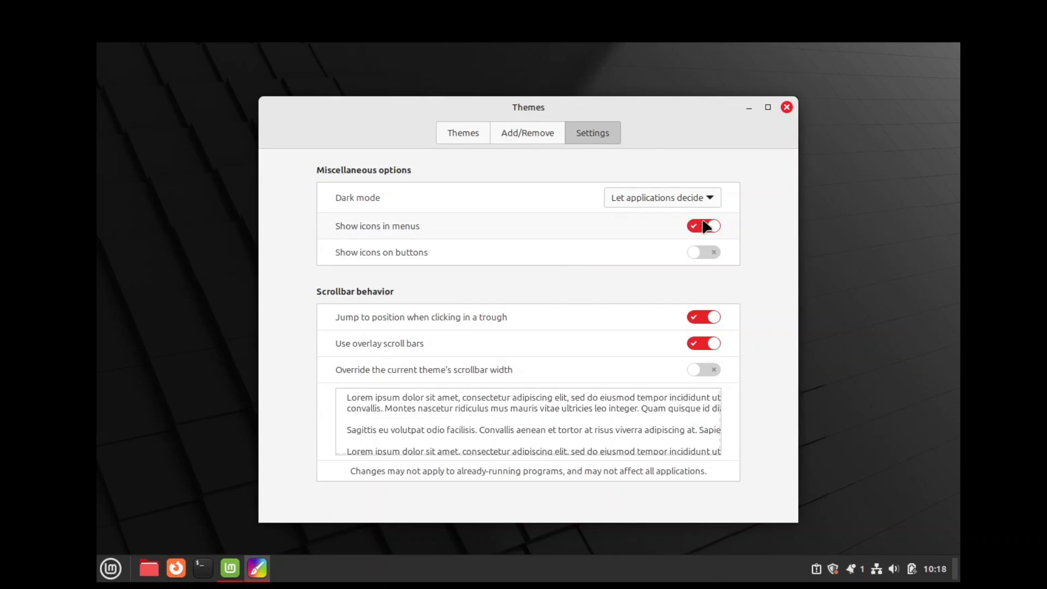
left_click(463, 133)
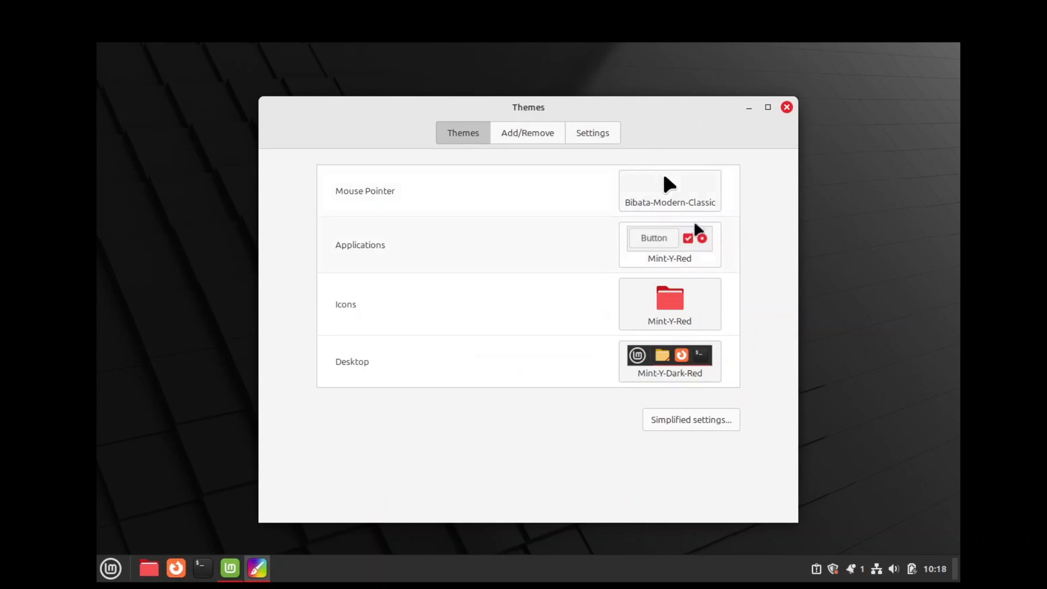
left_click(540, 136)
left_click(606, 136)
left_click(786, 107)
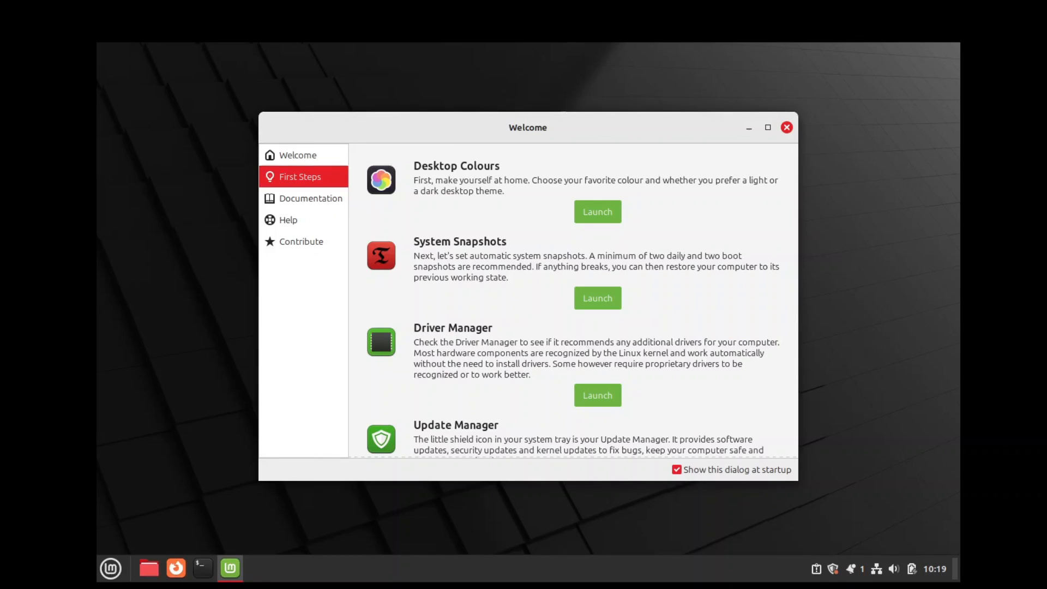
Launch the System Snapshots tool and authenticate with the account password.
left_click(600, 294)
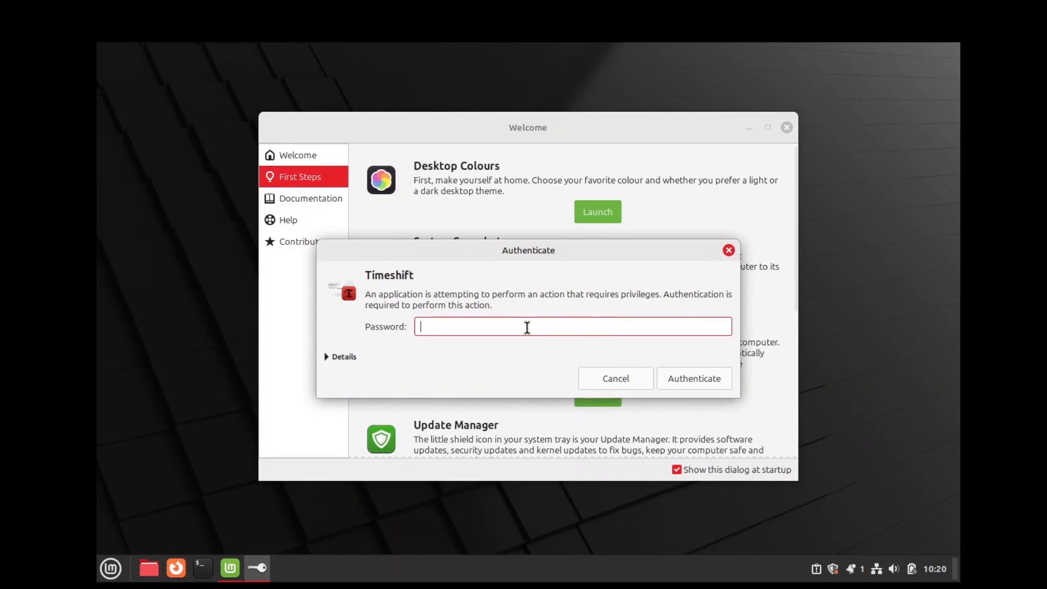
type("*")
key("Return")
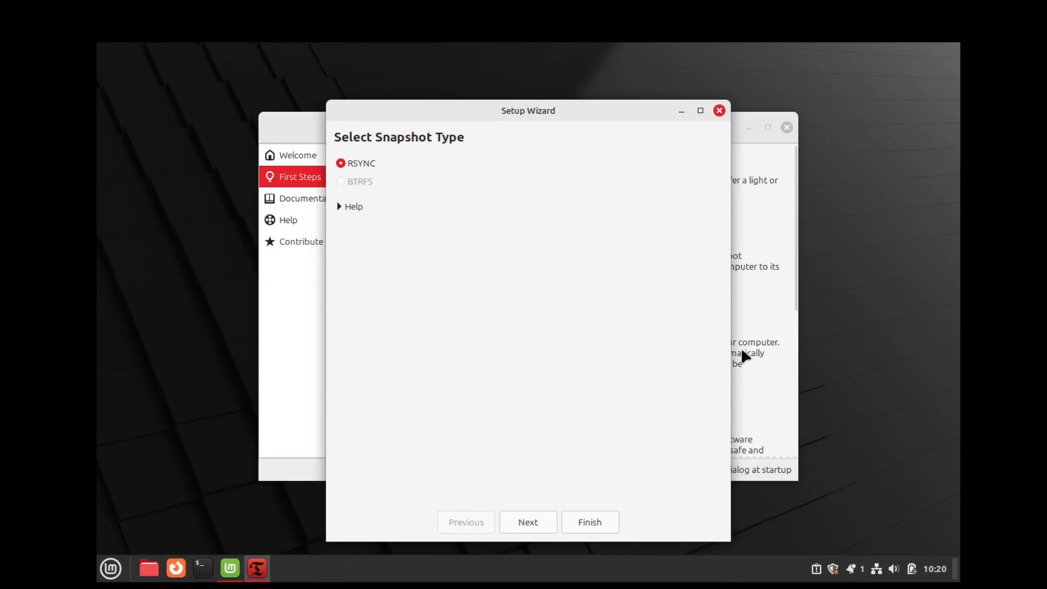
Read the help on snapshot types, keep RSYNC as the type and use sda2 as the snapshot location.
left_click(339, 207)
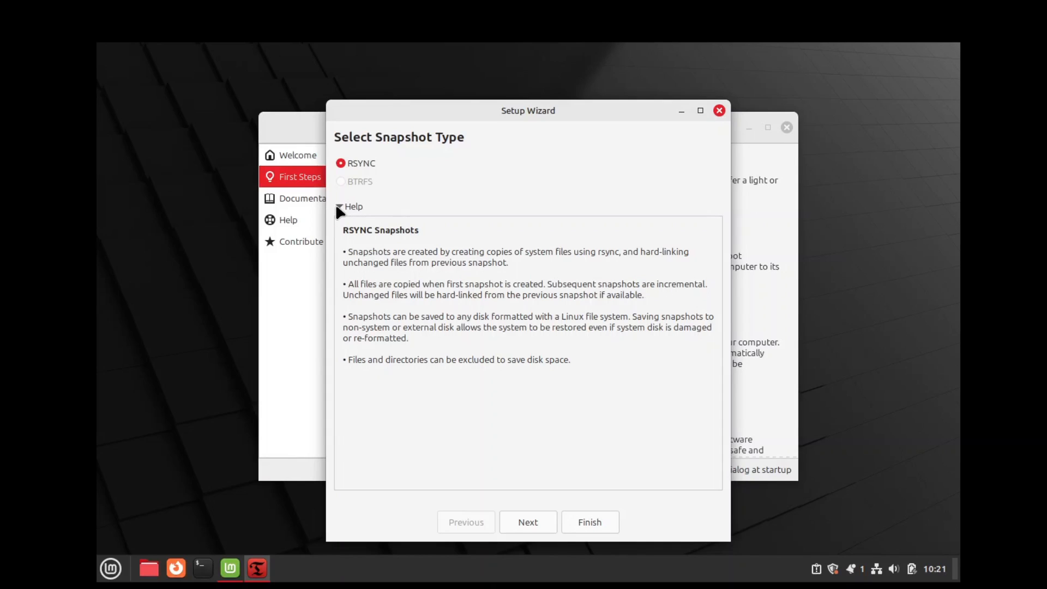
left_click(339, 207)
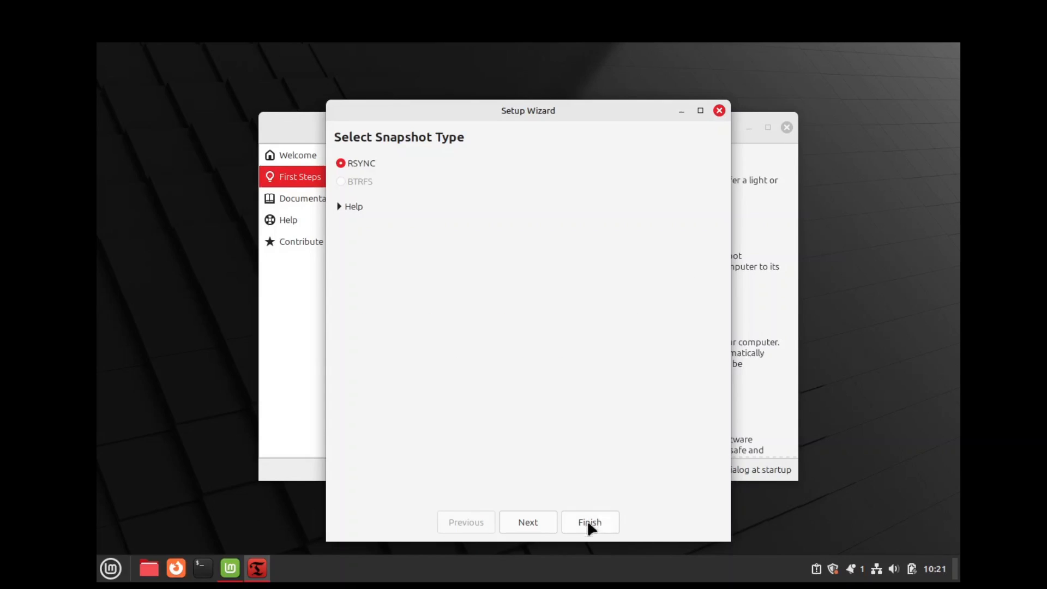
left_click(535, 521)
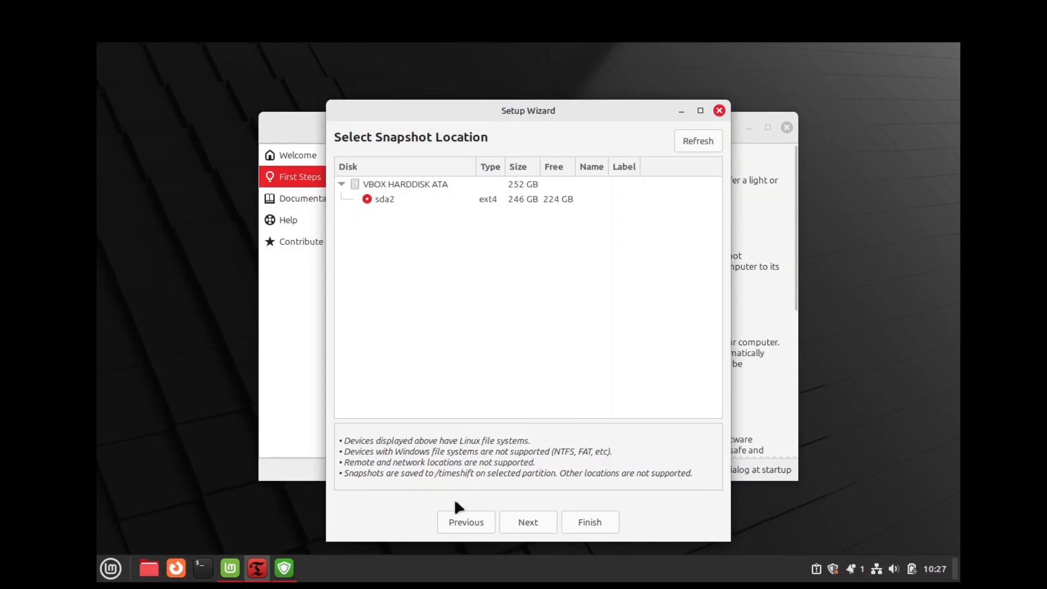
left_click(537, 525)
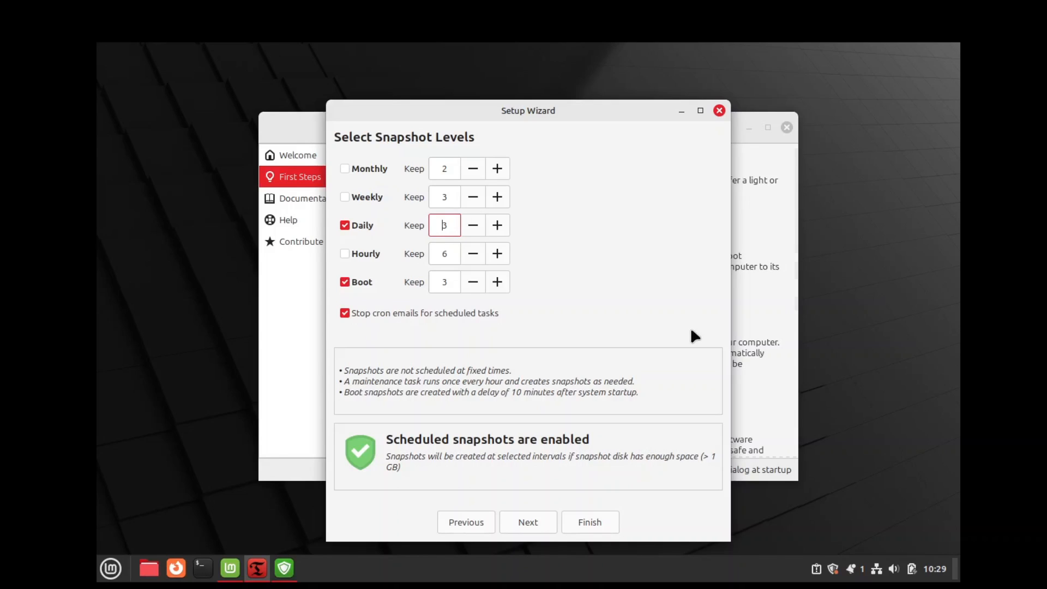
Complete the snapshot setup with 3 daily and 3 boot snapshots kept and all home directory files excluded, and close Timeshift.
left_click(524, 517)
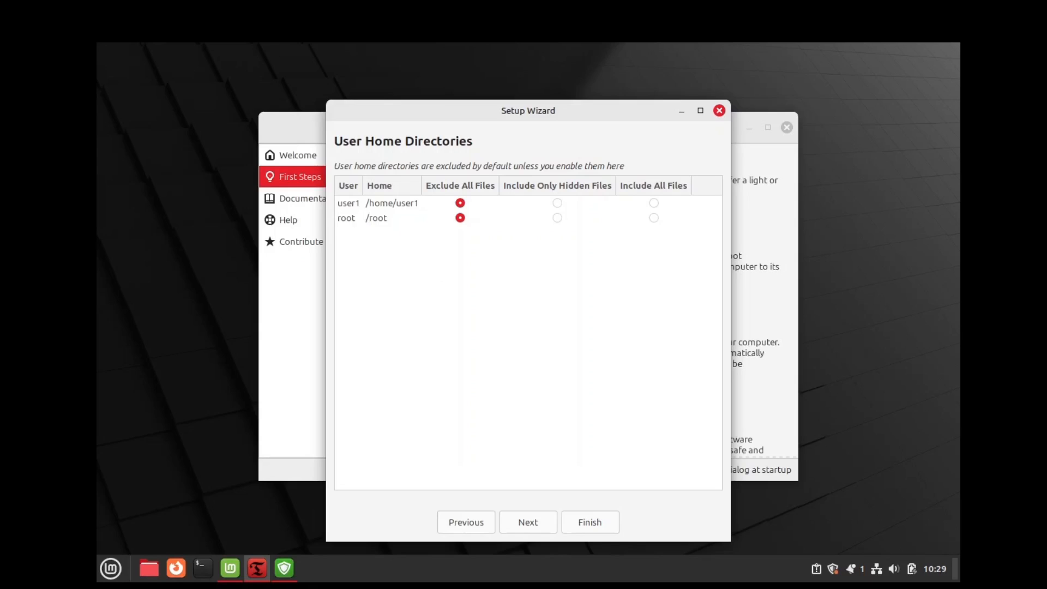
left_click(529, 527)
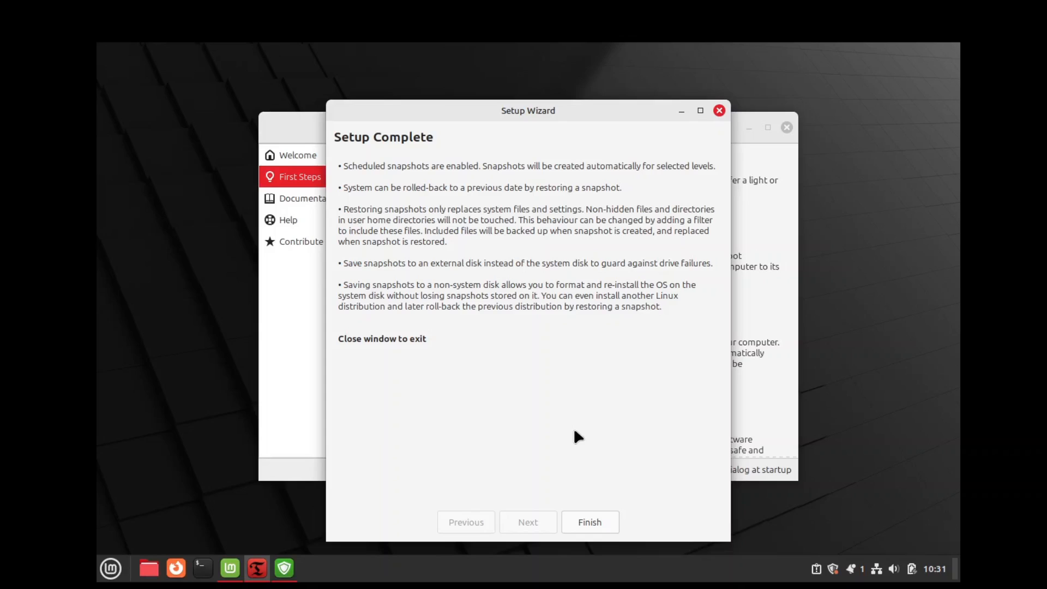
left_click(582, 518)
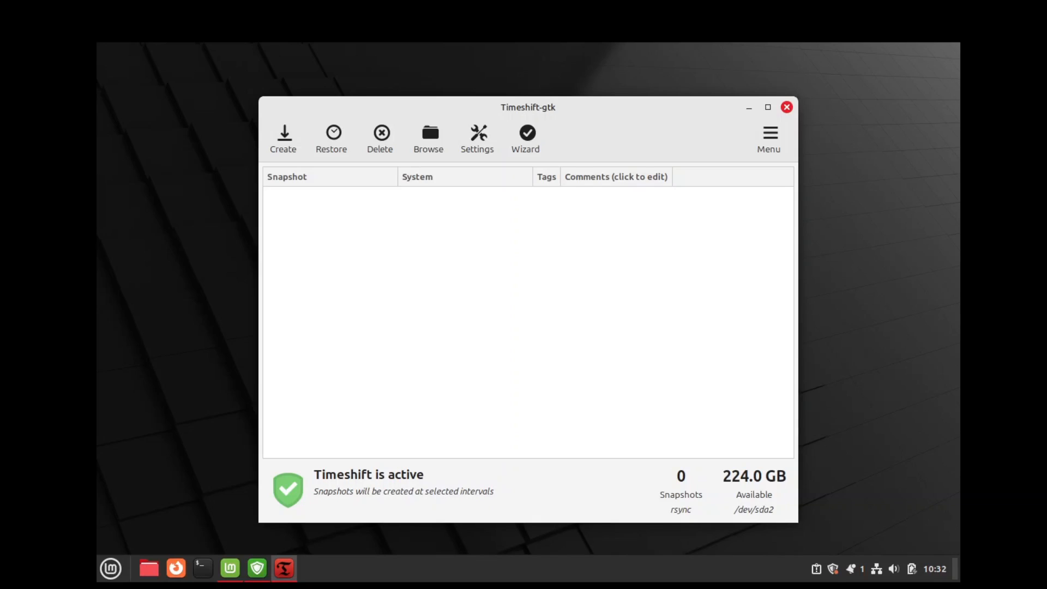
left_click(786, 107)
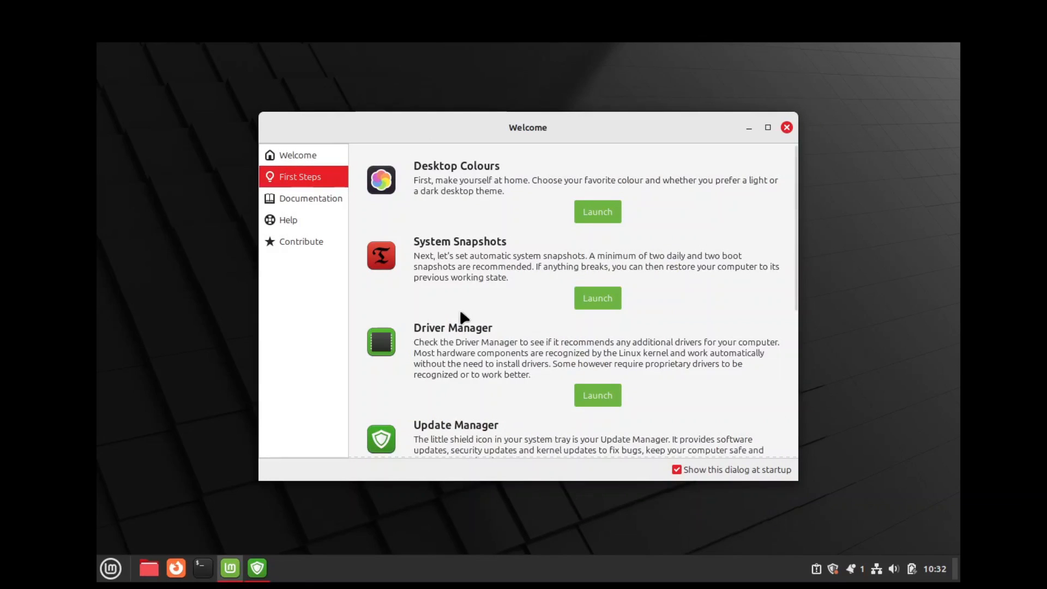
Check in the Driver Manager whether the computer needs additional drivers, and close it.
scroll(452, 313, "down", 1)
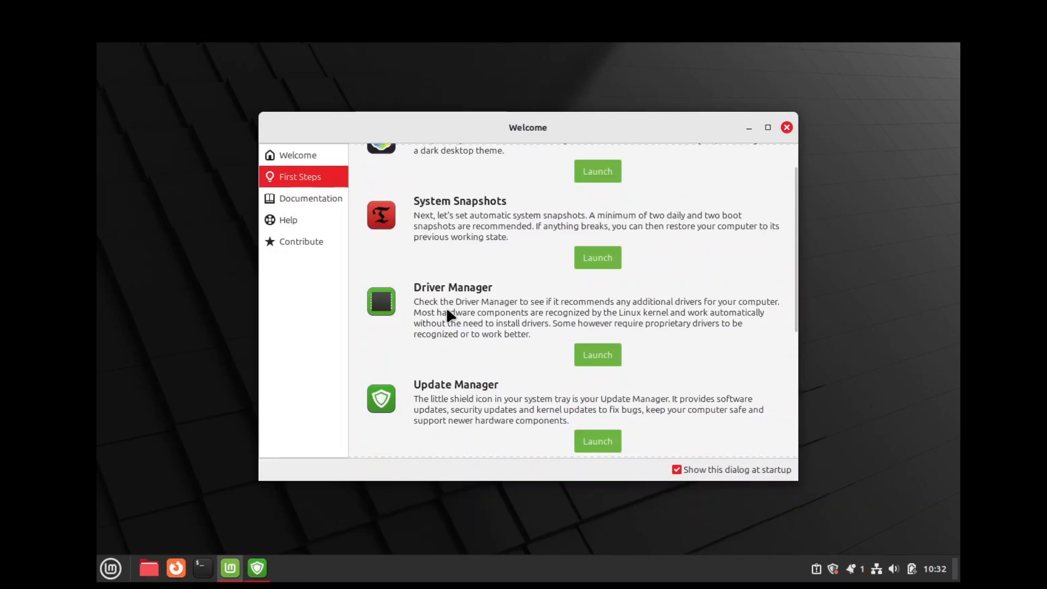
left_click(598, 351)
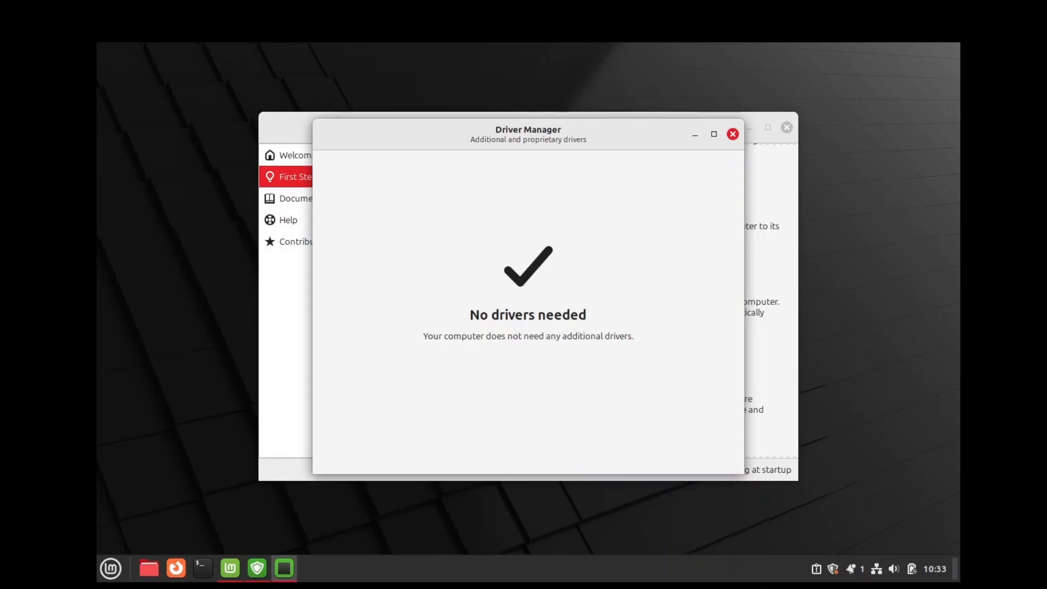
left_click(733, 134)
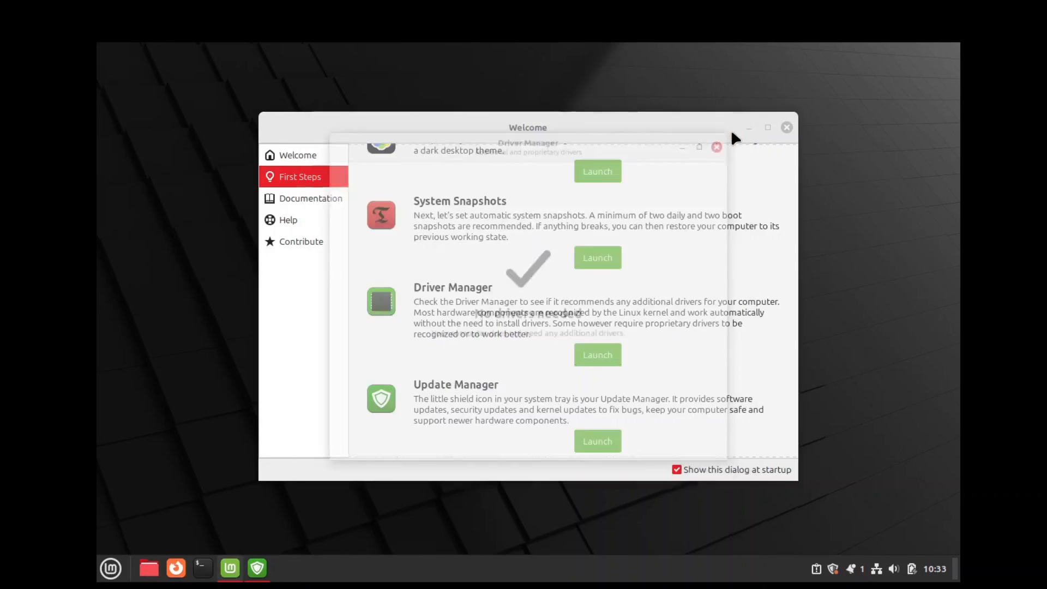
Open the Update Manager past its introduction, review the available software and security updates, and close it.
scroll(621, 300, "down", 4)
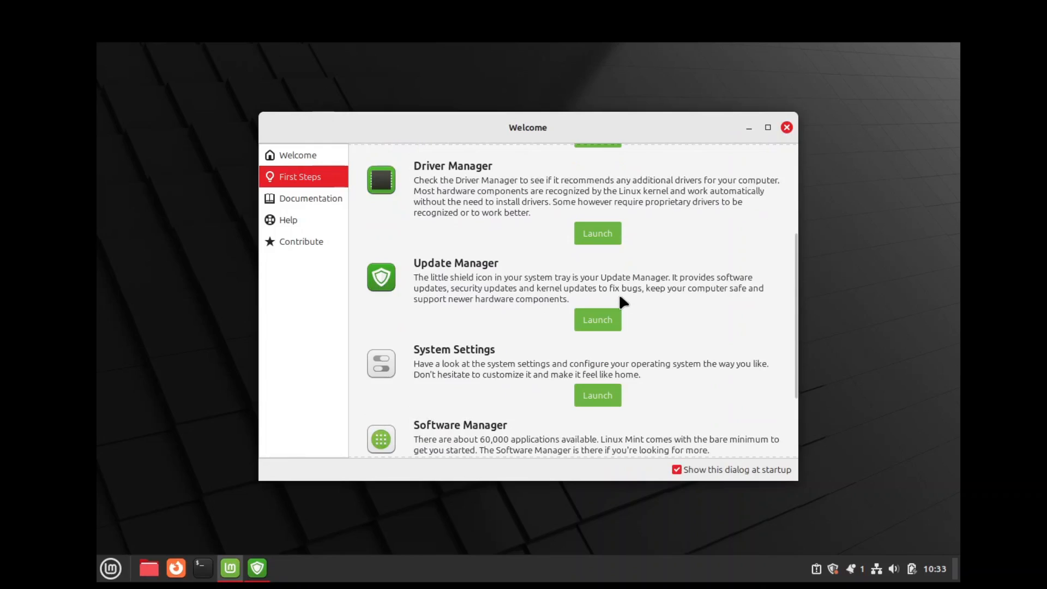
scroll(620, 294, "down", 1)
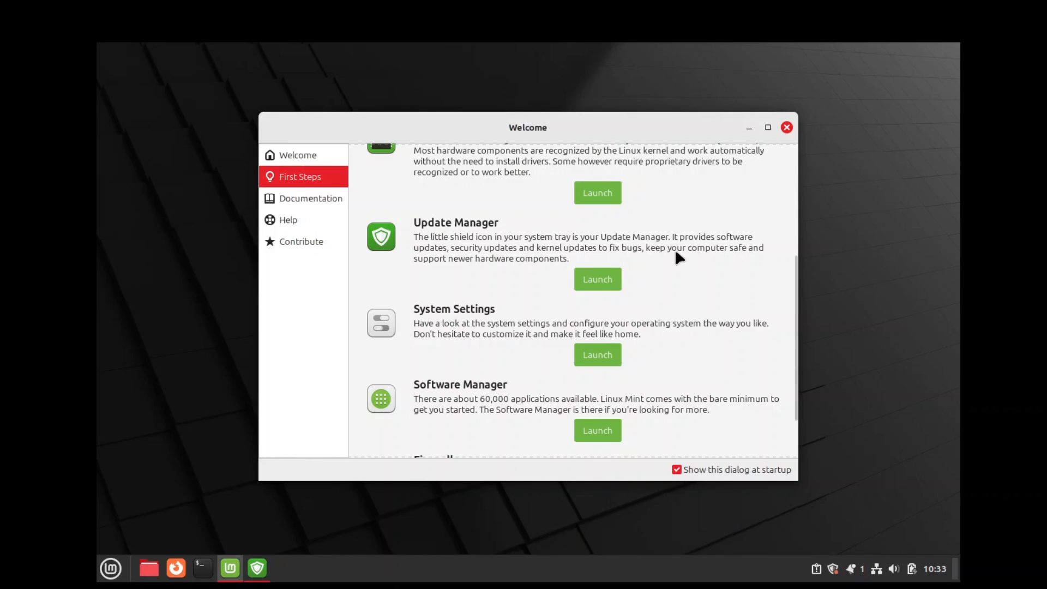
left_click(604, 276)
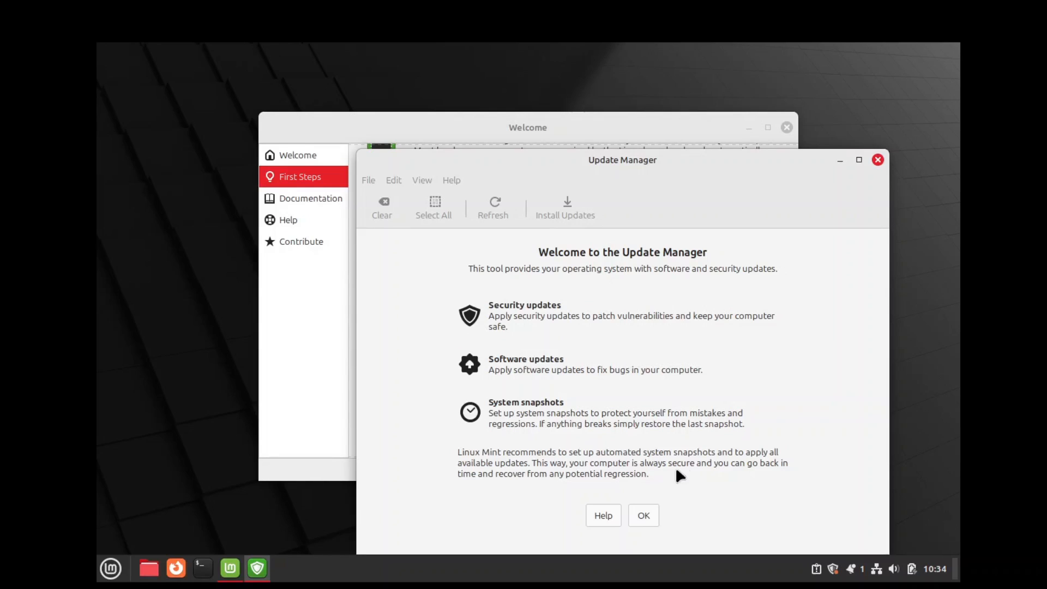
left_click(639, 515)
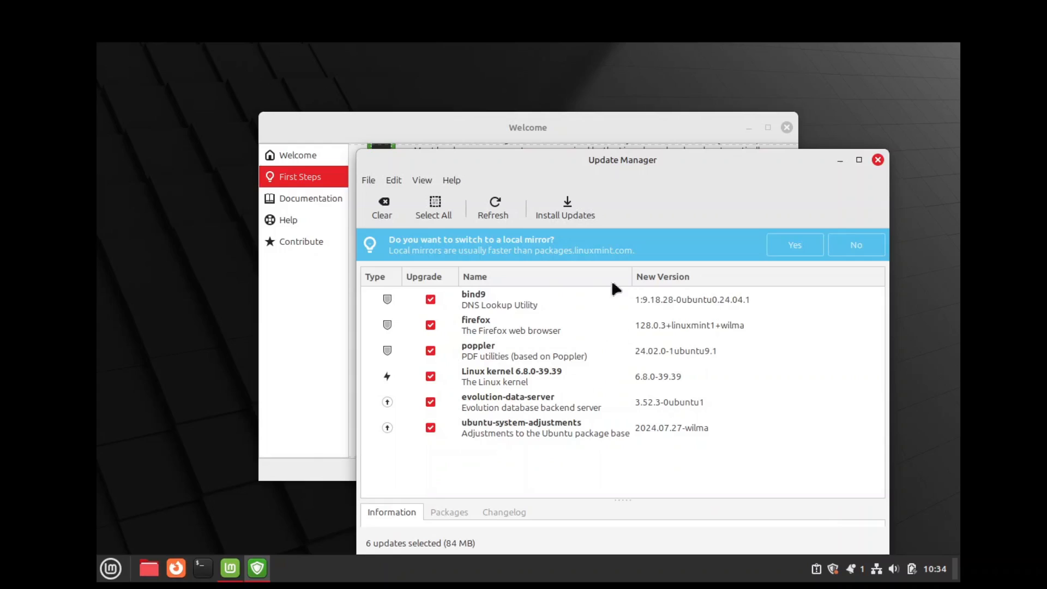
left_click_drag(576, 157, 558, 146)
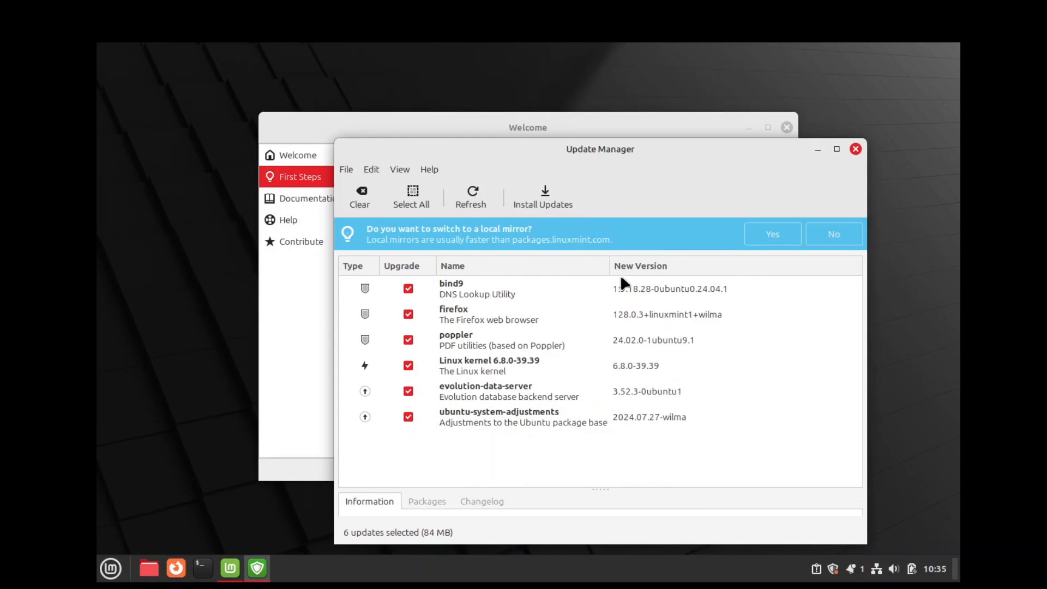
left_click(856, 149)
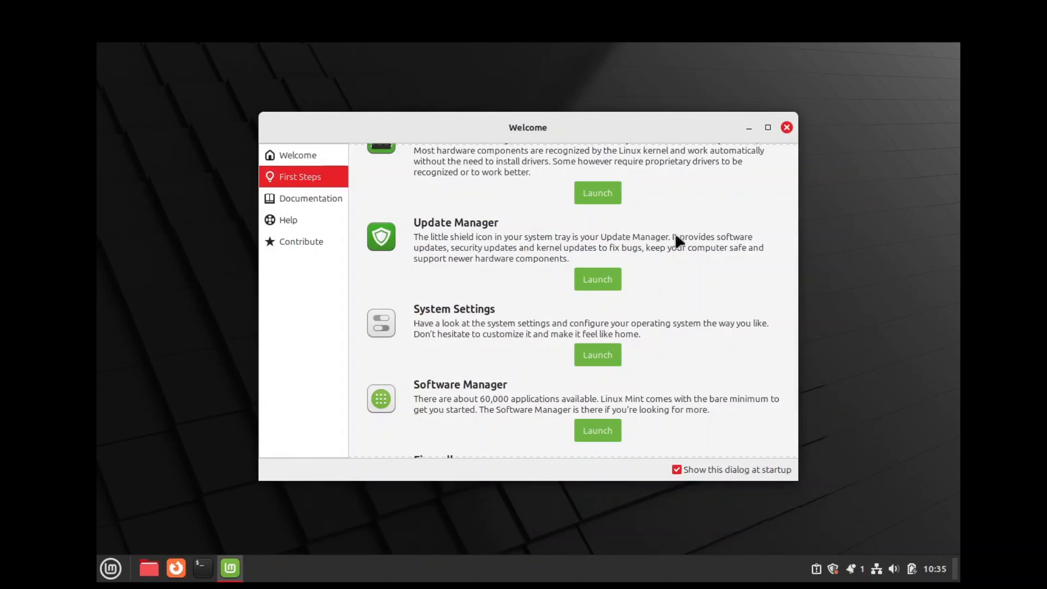
Open System Settings from the first steps and look through the appearance, preferences, hardware and administration categories.
scroll(519, 338, "down", 3)
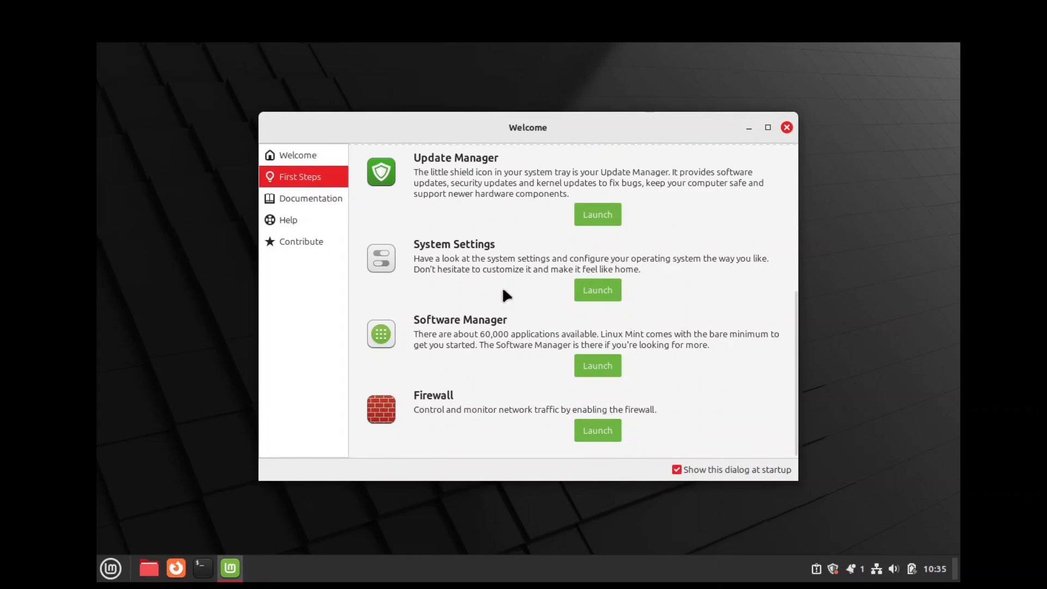
left_click(598, 289)
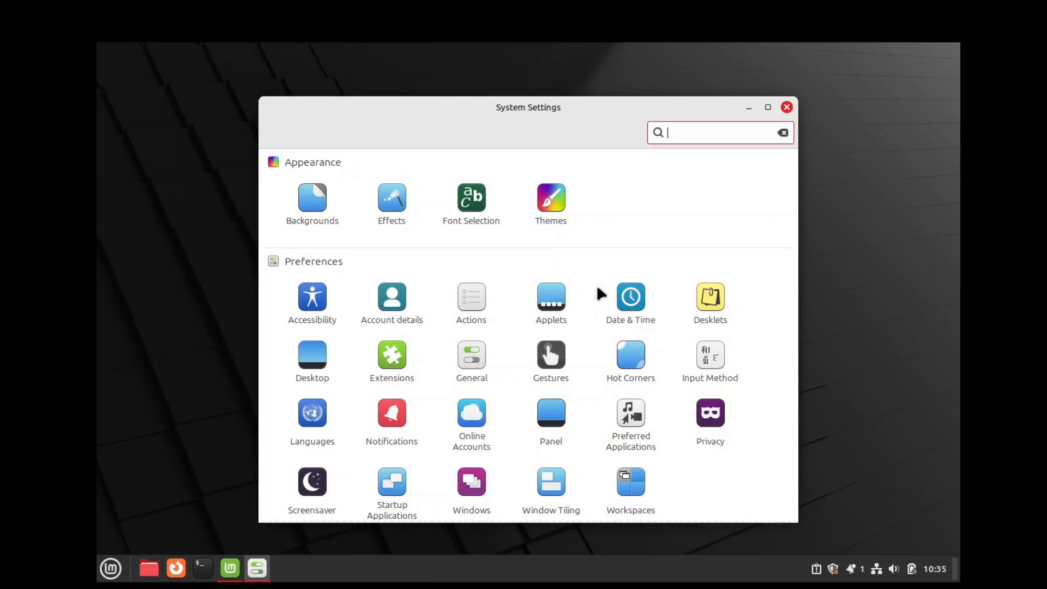
scroll(716, 253, "down", 5)
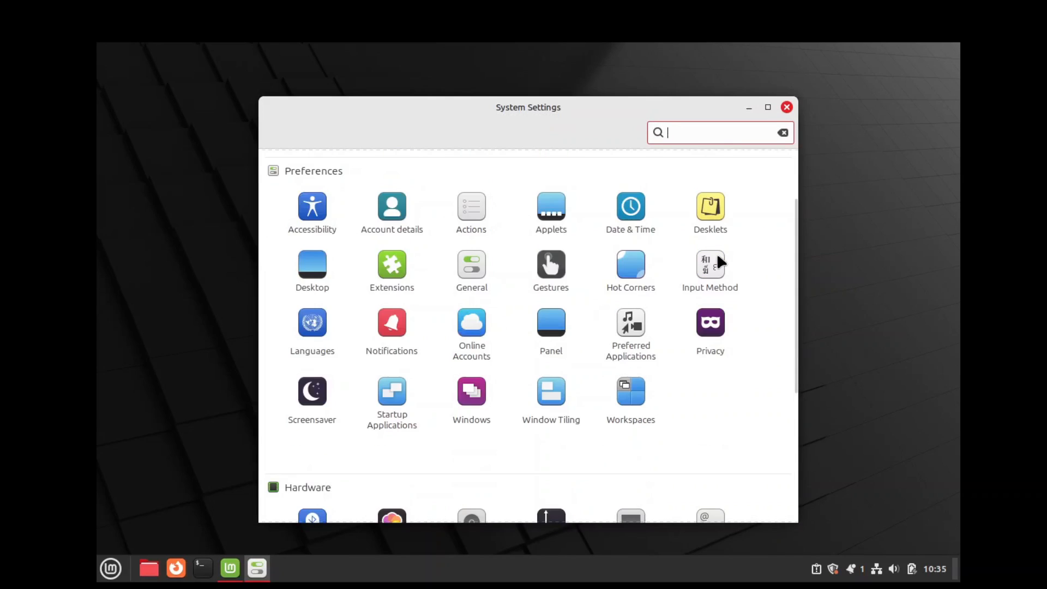
scroll(718, 255, "down", 4)
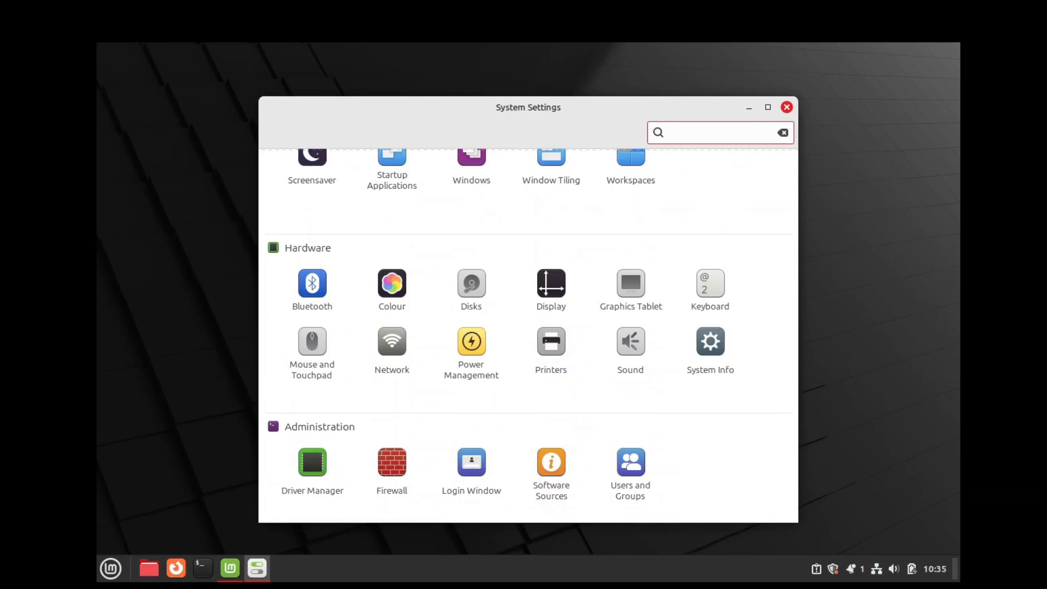
Close System Settings, and browse the featured, categorised and top-rated applications in the Software Manager opened from the first steps.
left_click(786, 107)
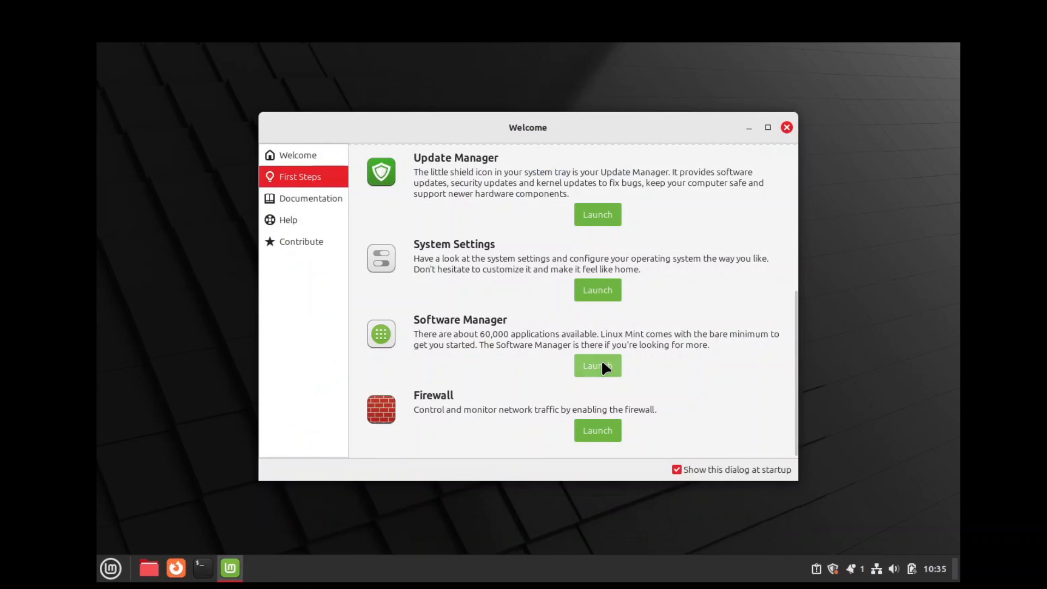
left_click(602, 363)
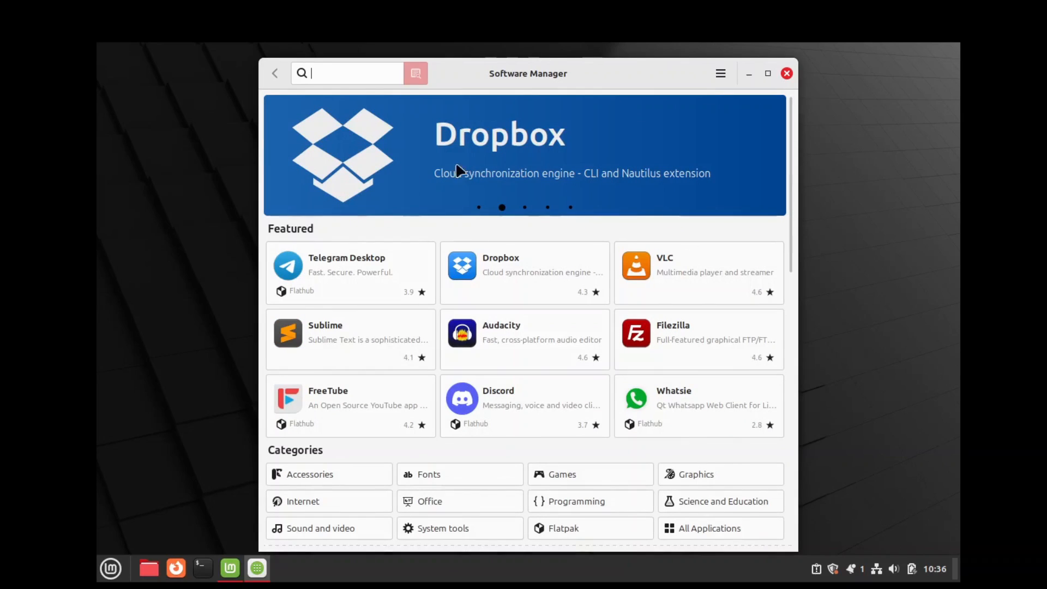
scroll(539, 297, "down", 5)
scroll(540, 299, "down", 8)
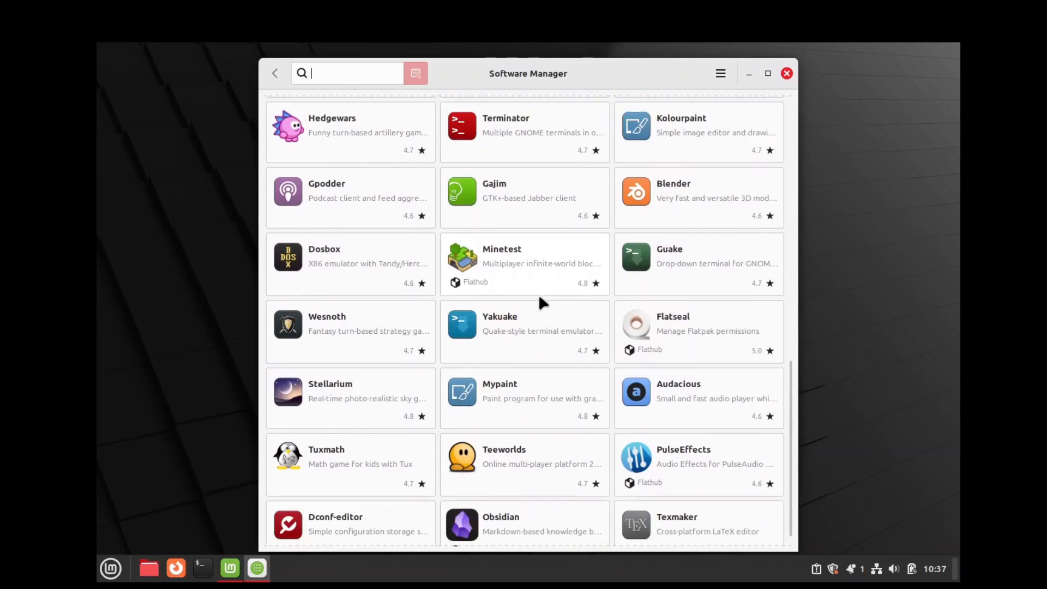
scroll(540, 297, "down", 1)
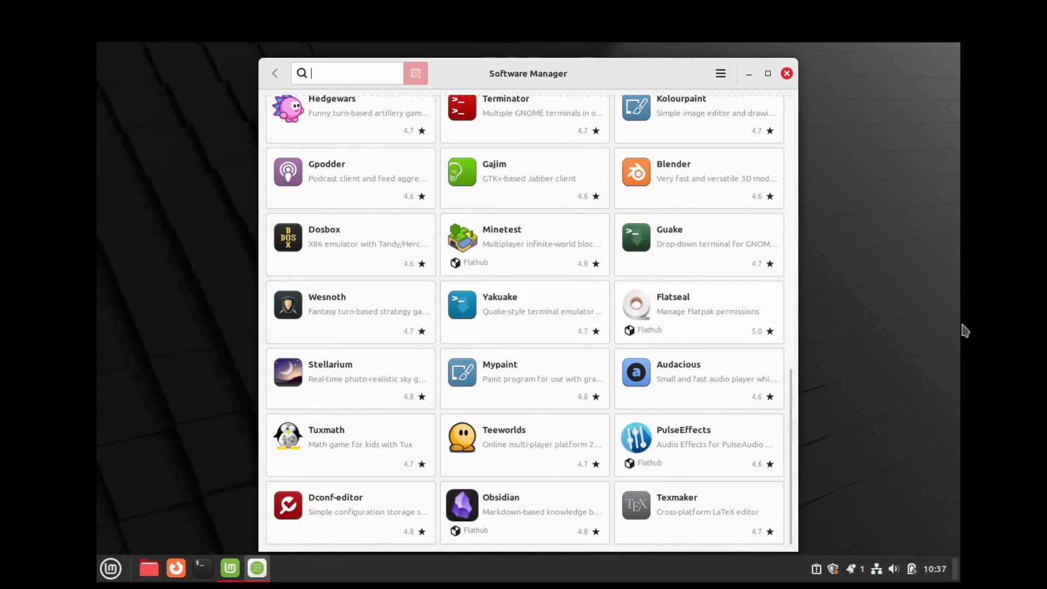
left_click(787, 73)
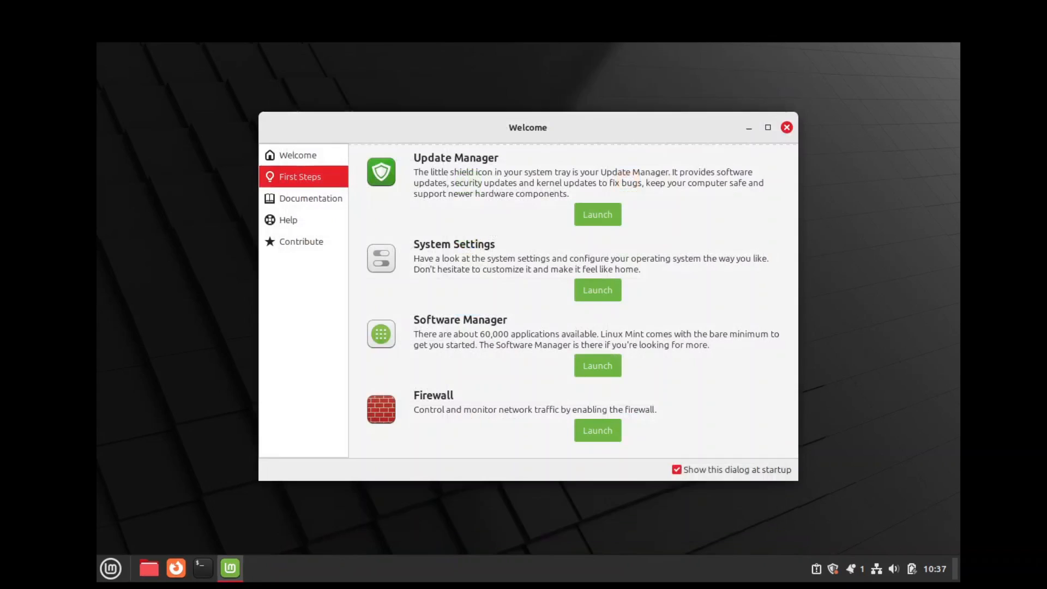
Open the Firewall from the first steps, view its profile and status settings, and close it.
scroll(481, 382, "down", 2)
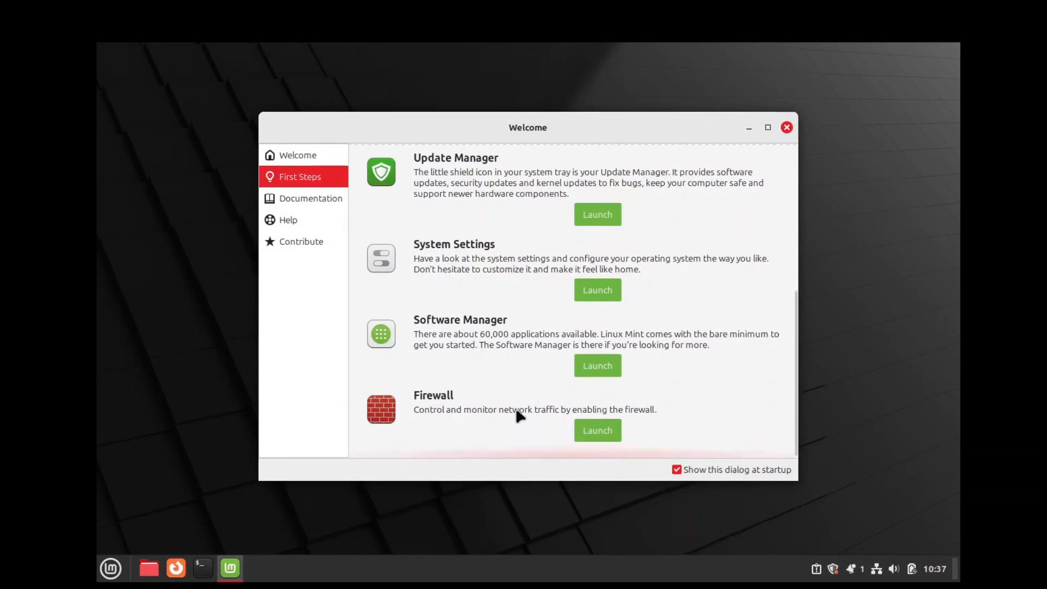
left_click(600, 432)
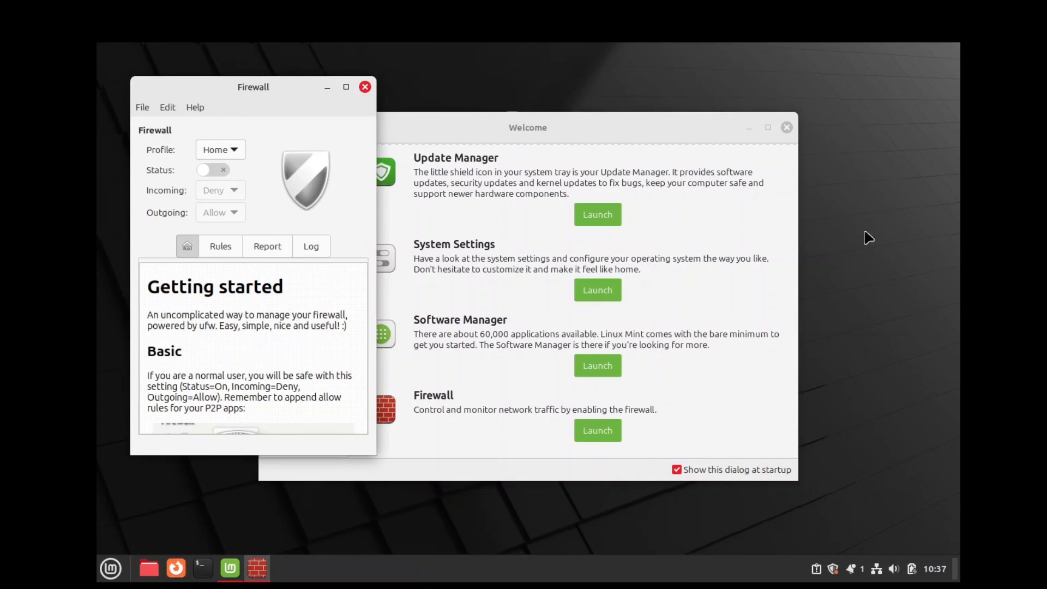
left_click_drag(210, 87, 259, 107)
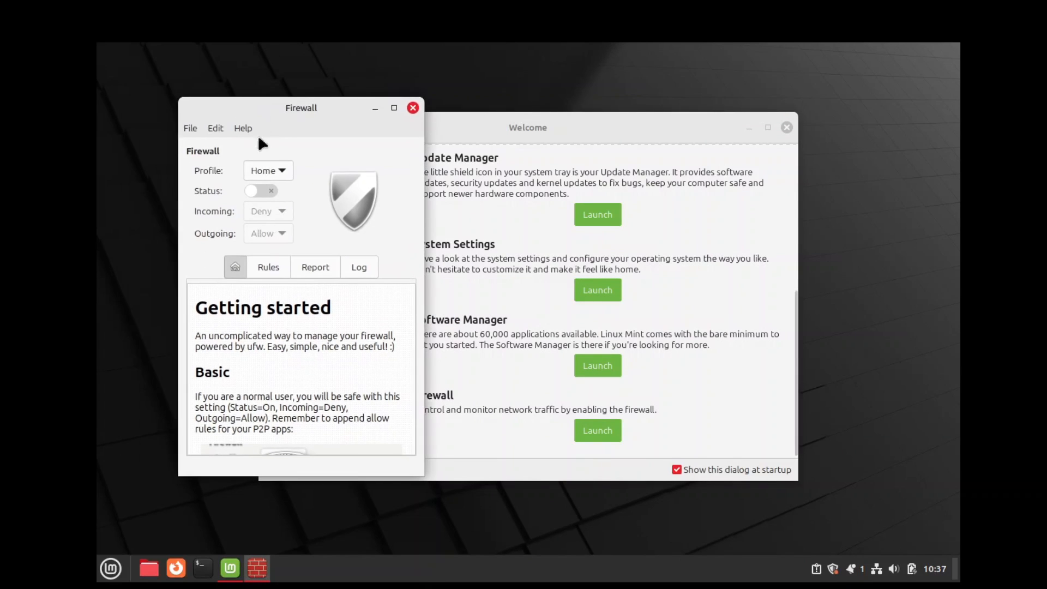
left_click(412, 107)
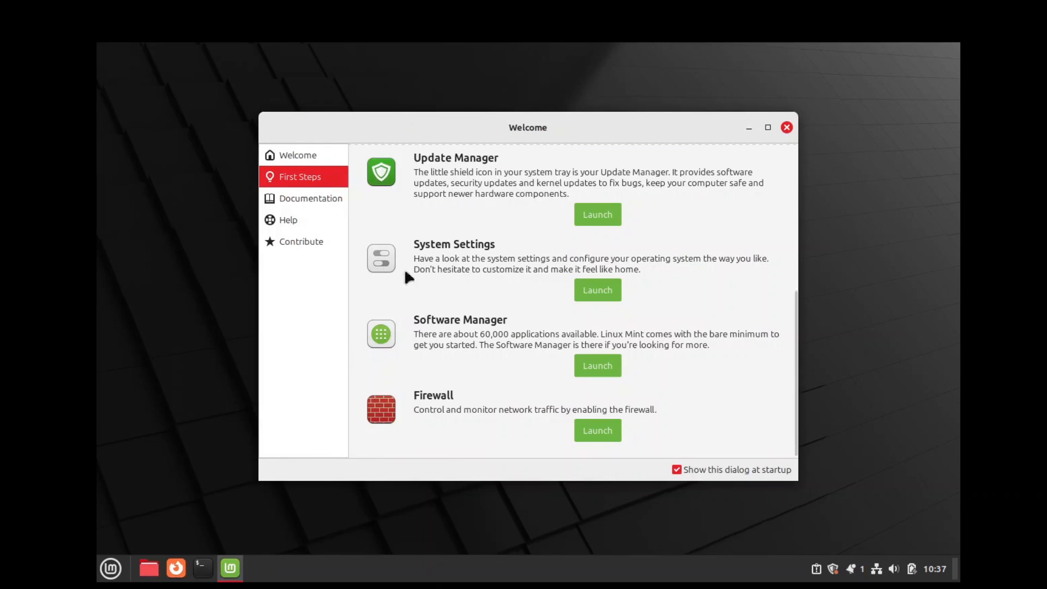
Review the Documentation, Help and Contribute pages of the welcome screen.
left_click(310, 202)
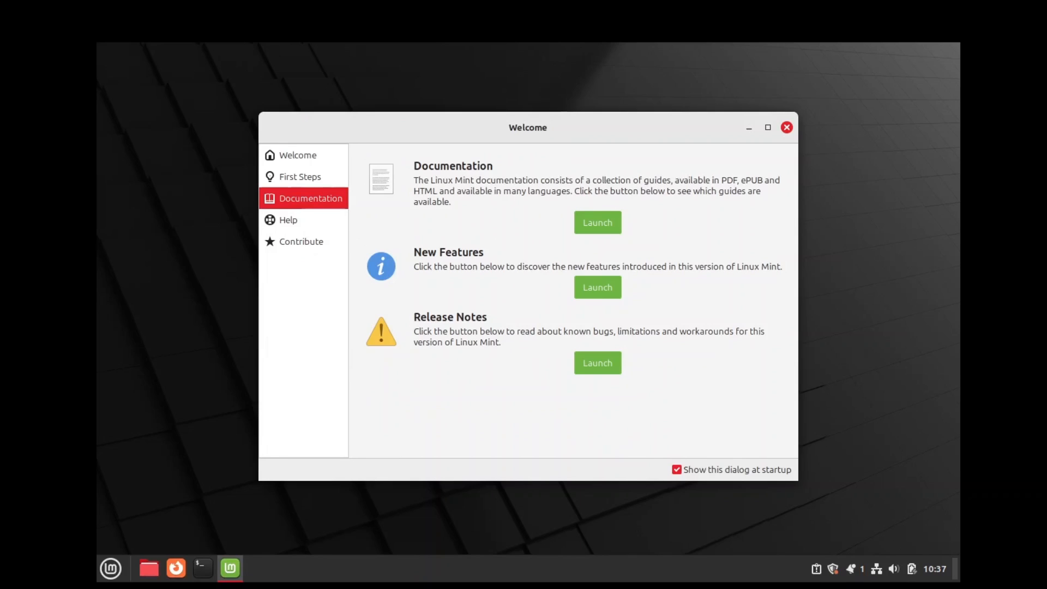
left_click(300, 218)
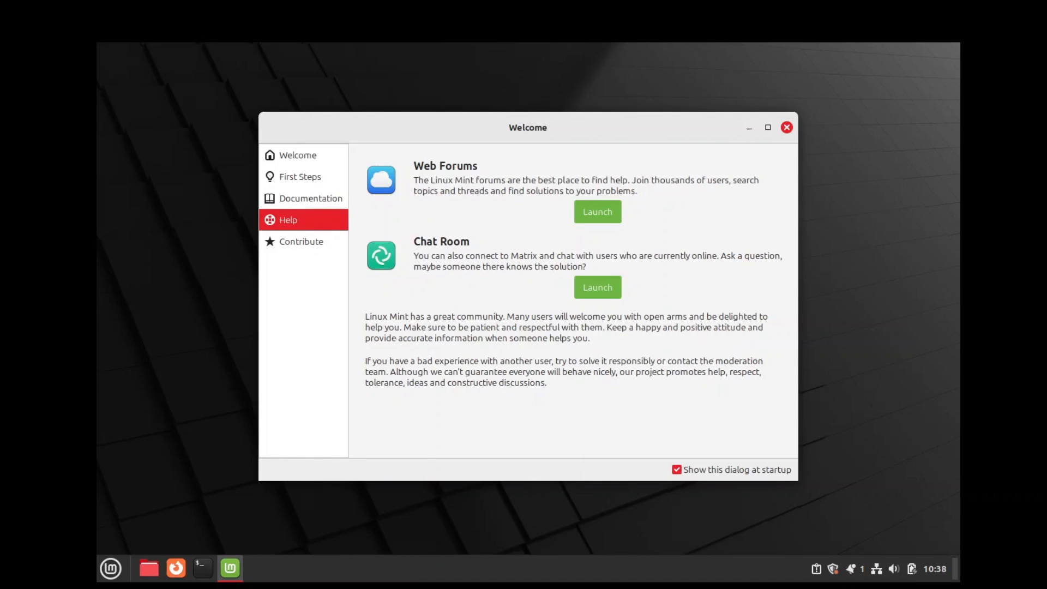
left_click(301, 241)
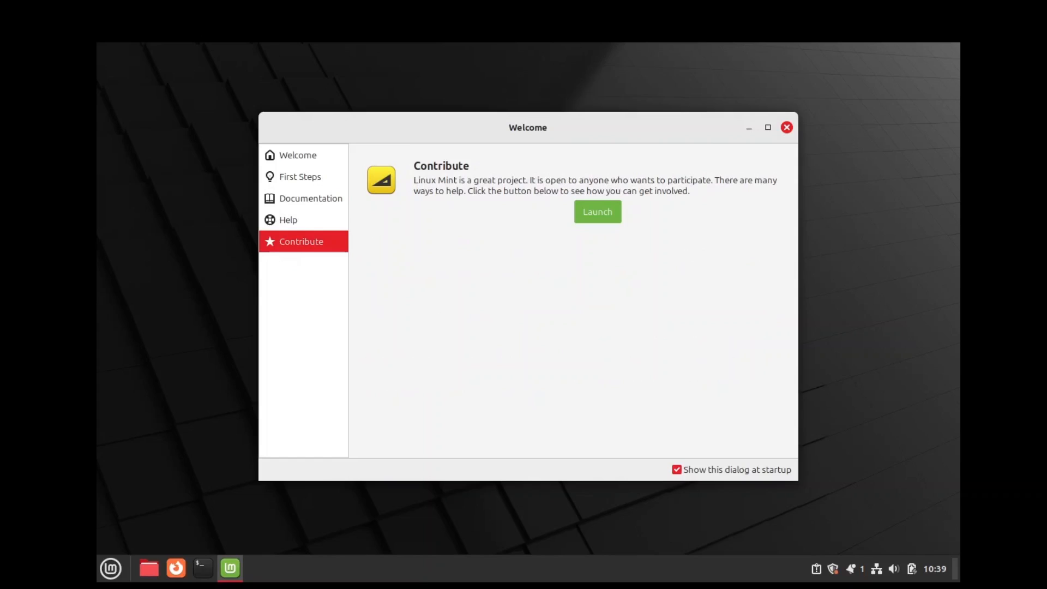
Stop the welcome dialog from showing at startup and close it.
left_click(677, 470)
left_click(787, 127)
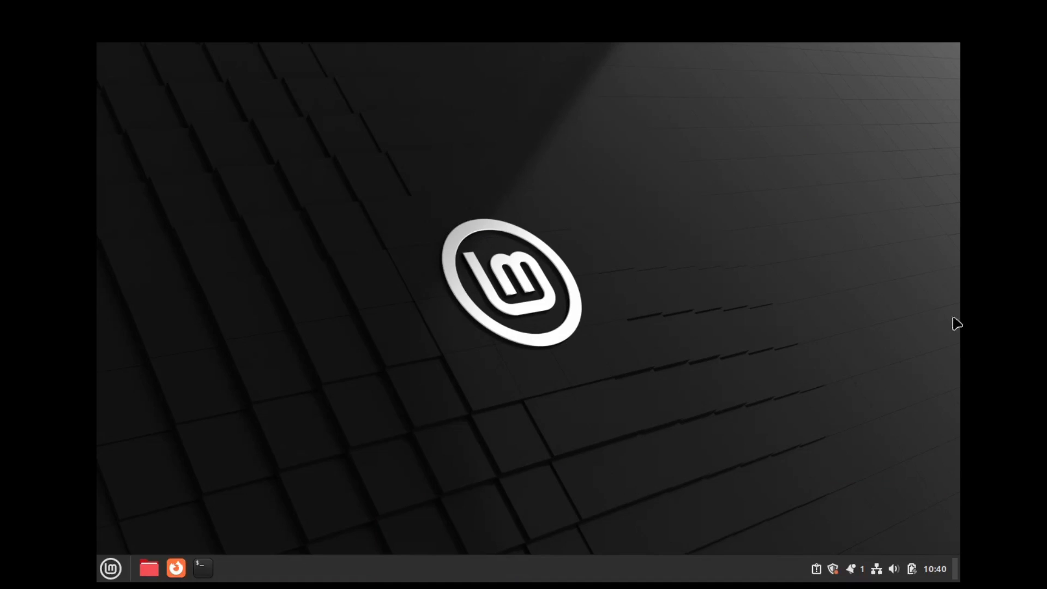
Look through the full list of installed applications in the application menu, and open the Software Manager from its favourites.
left_click(107, 570)
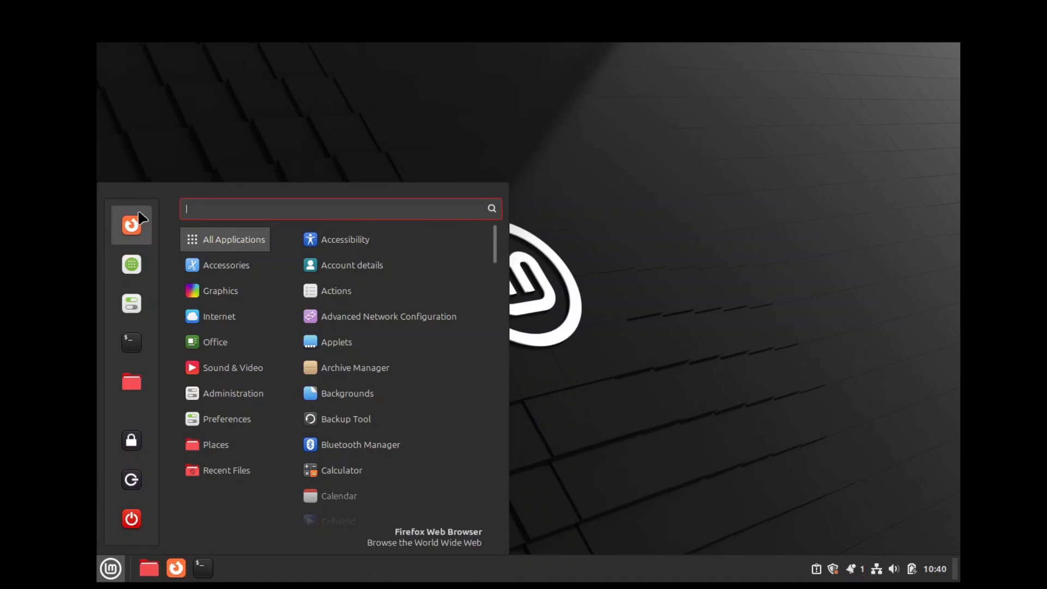
scroll(344, 389, "down", 3)
scroll(348, 395, "down", 15)
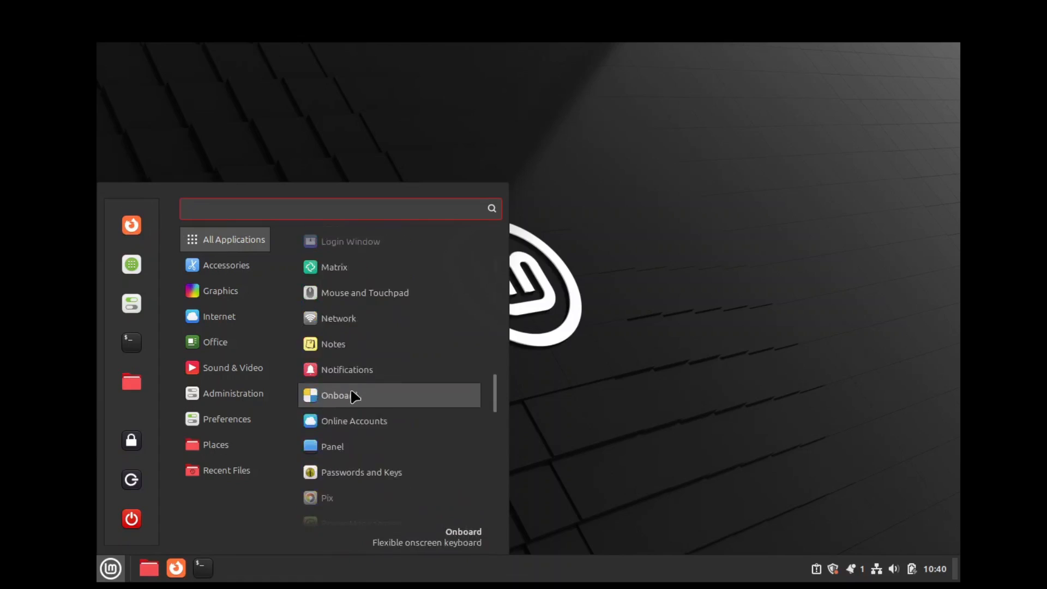
left_click(599, 390)
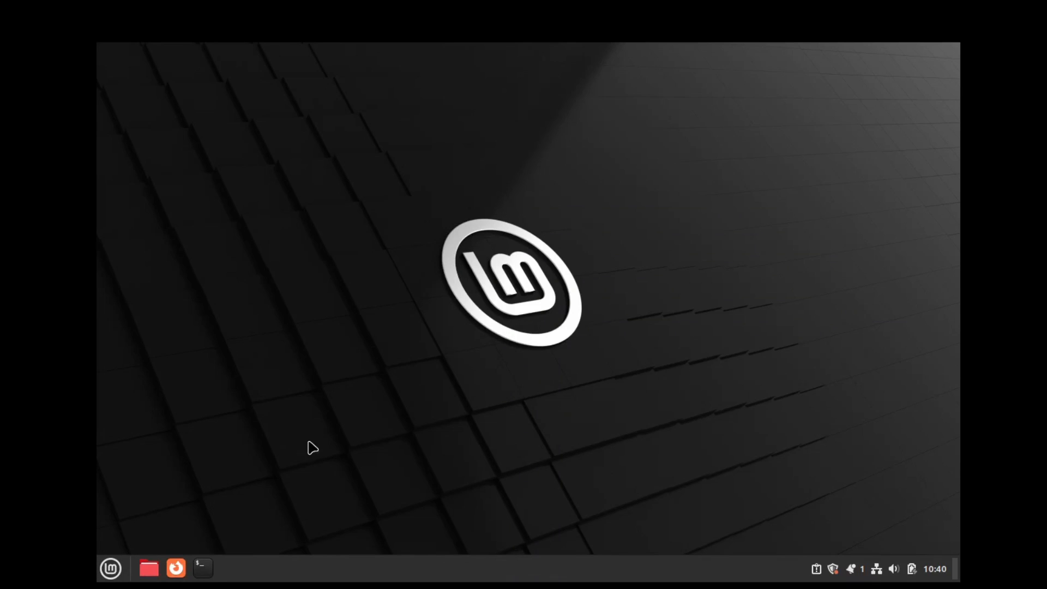
left_click(111, 569)
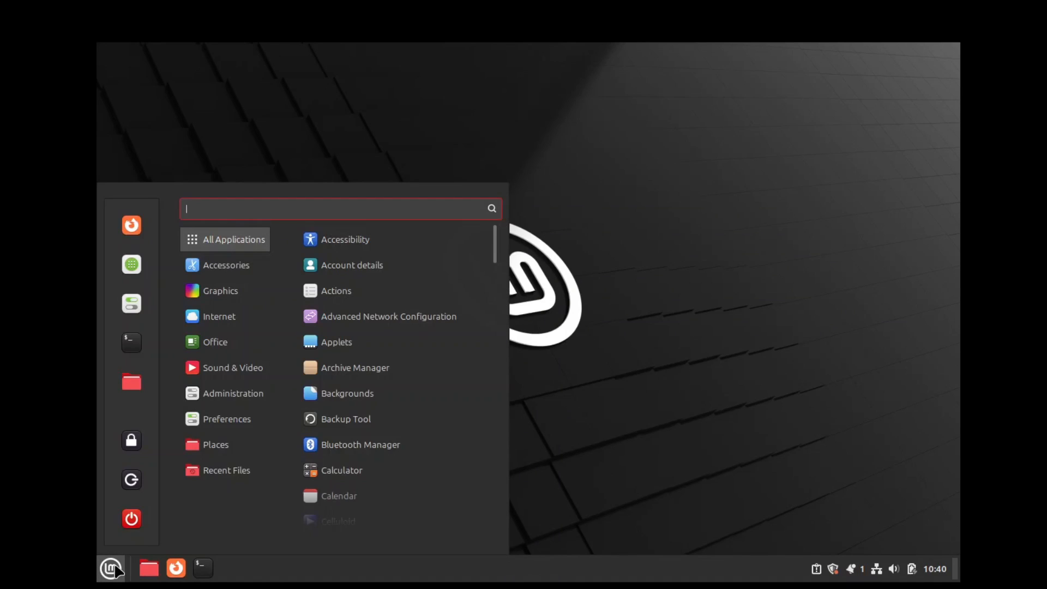
left_click(132, 264)
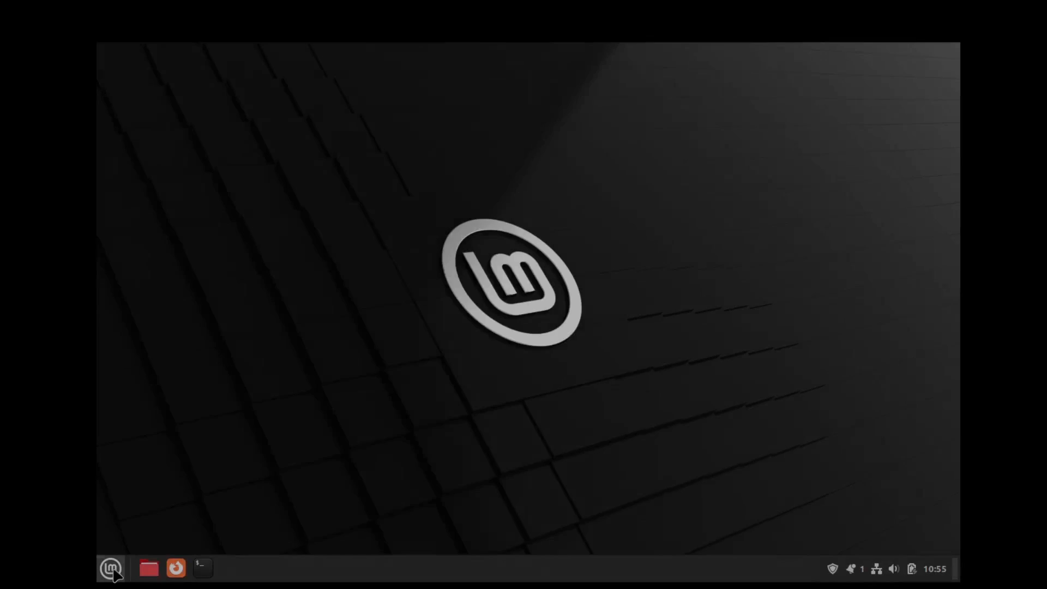
Open System Settings from the application menu's favourites and look through the available settings.
left_click(112, 568)
left_click(132, 310)
scroll(685, 316, "down", 5)
scroll(730, 336, "up", 6)
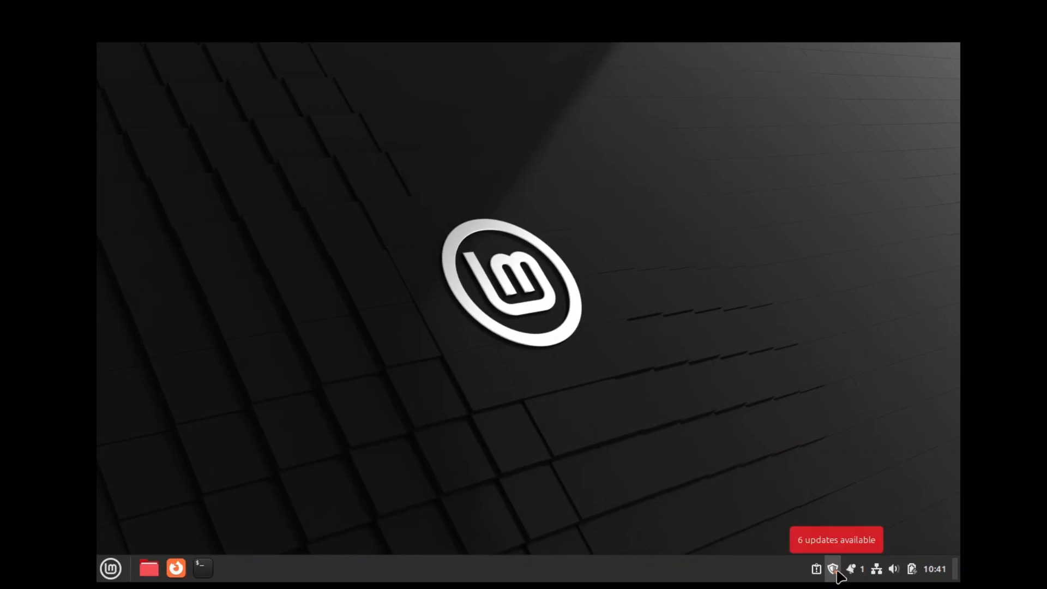
Install all available updates with the Update Manager, accepting the additional kernel packages and authenticating with the account password, and close it.
left_click(833, 570)
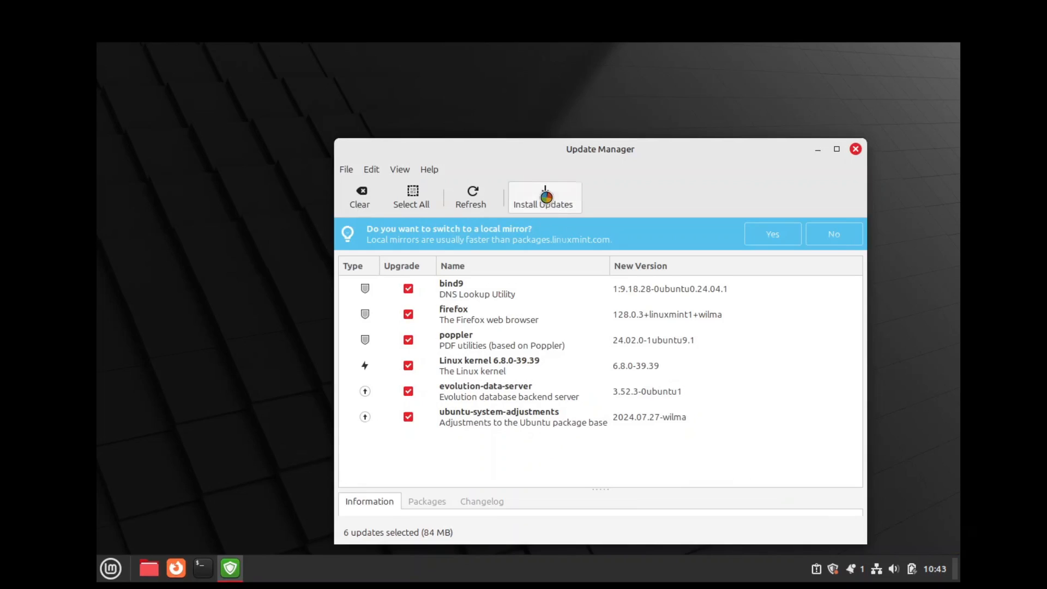
left_click(556, 203)
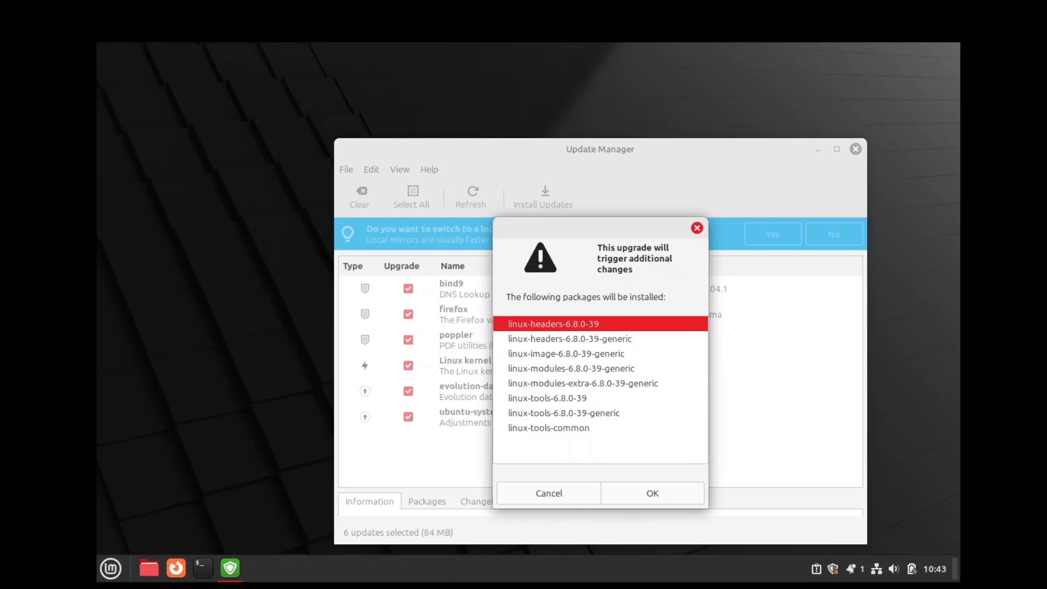
left_click(688, 492)
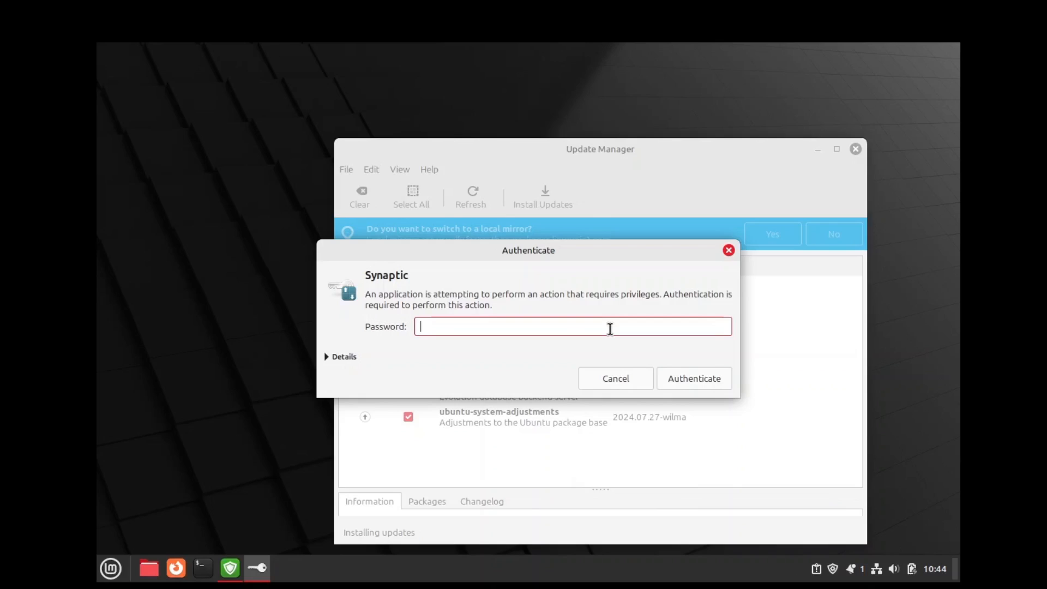
type("•")
key("Return")
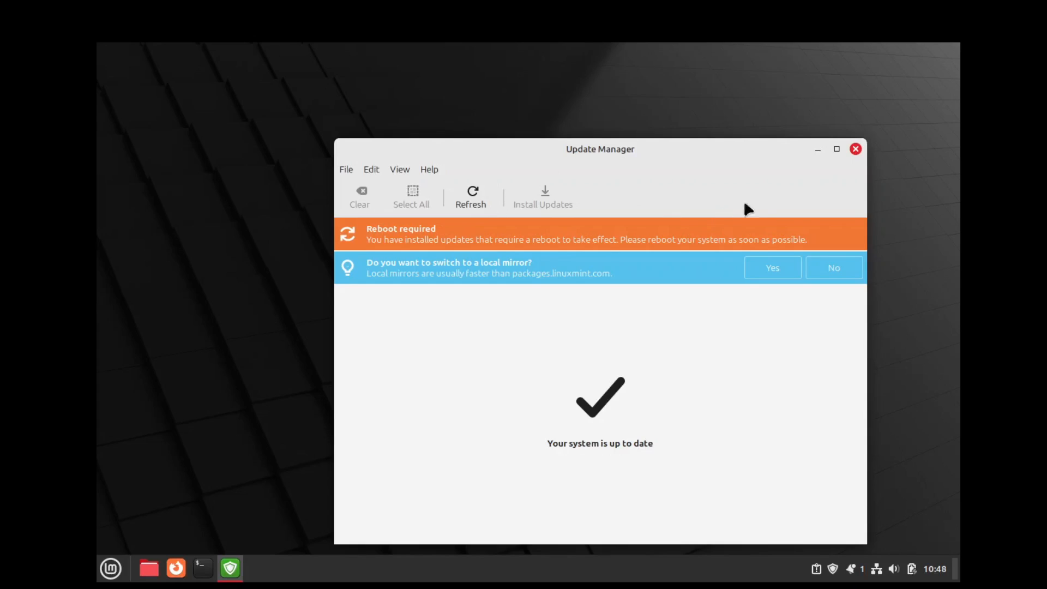
left_click(856, 149)
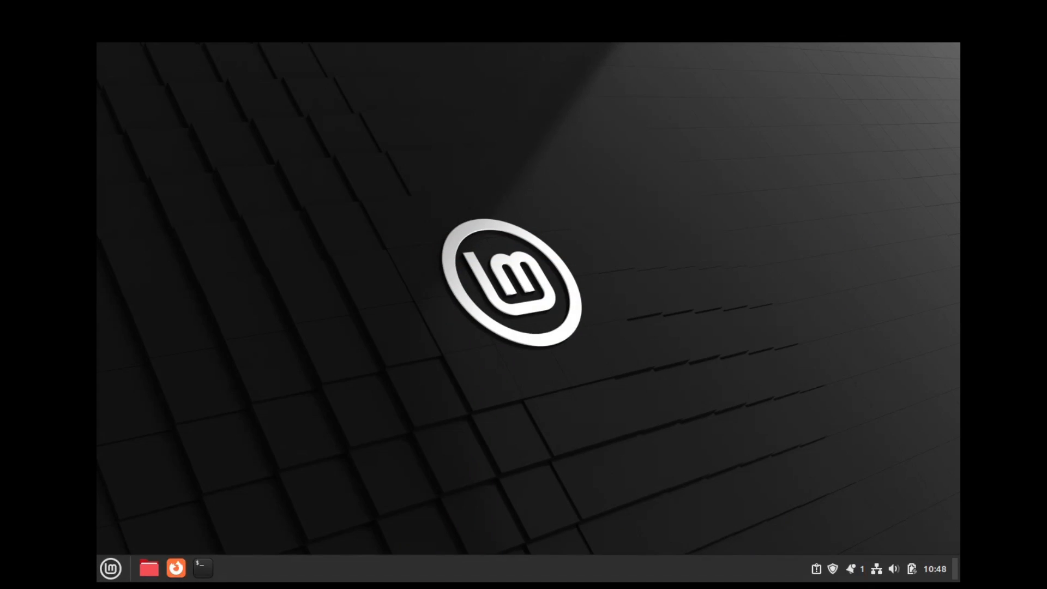
Restart the system and log back in with the account password.
left_click(111, 568)
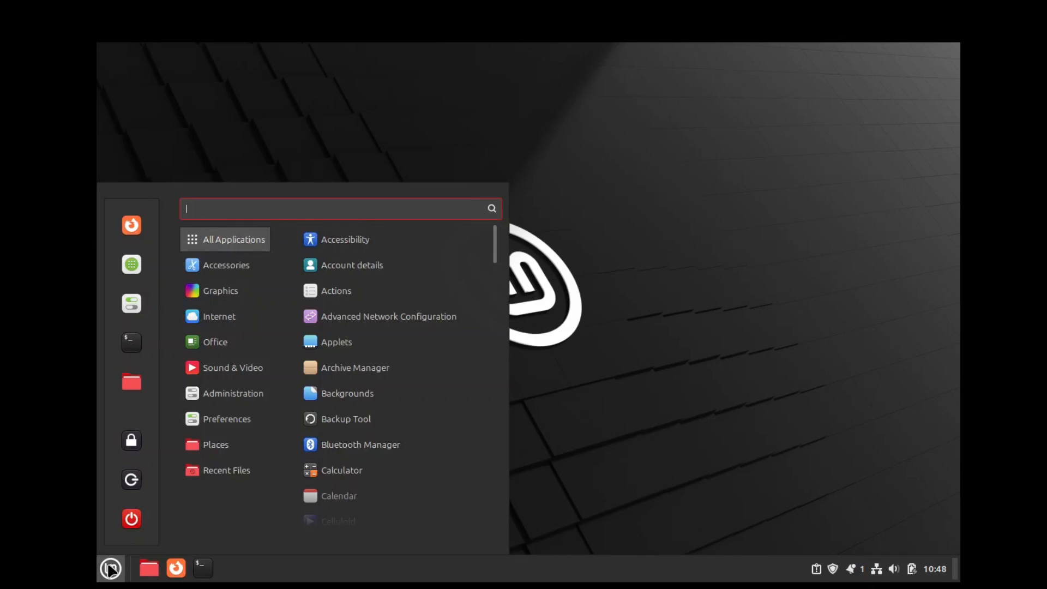
left_click(132, 518)
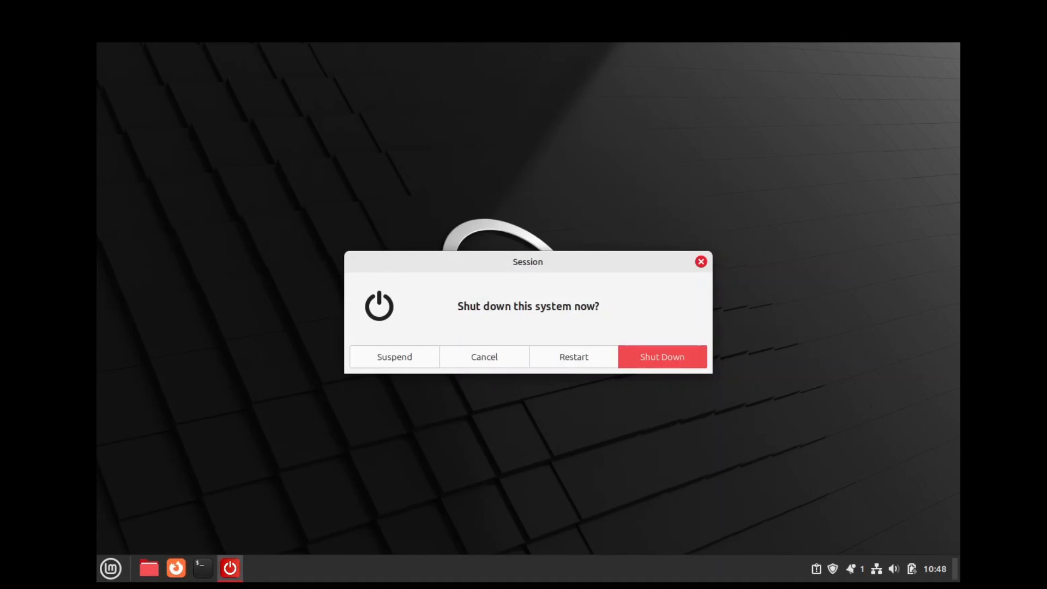
left_click(570, 356)
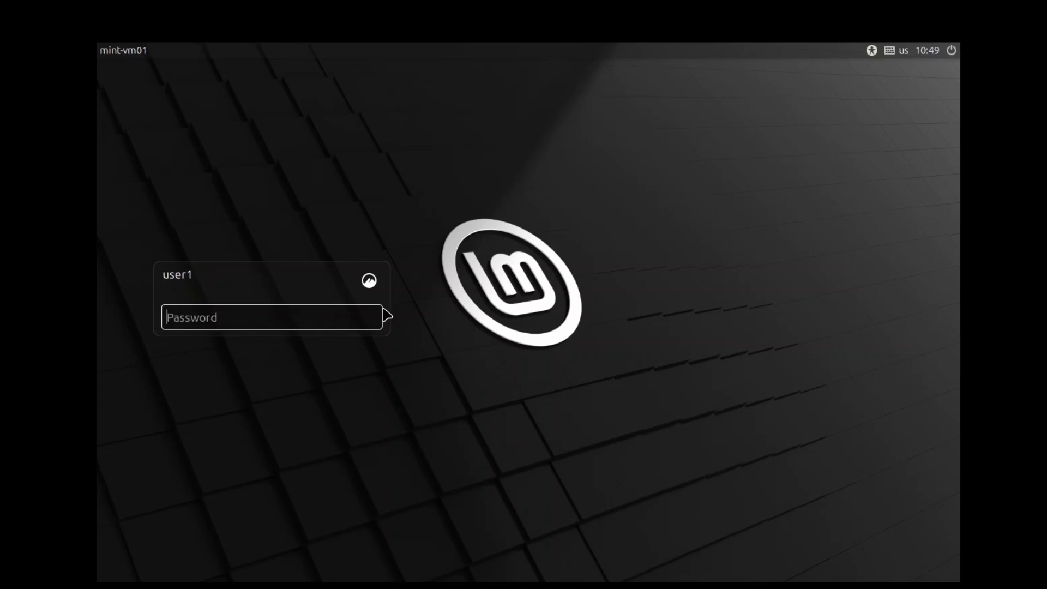
left_click(229, 311)
type("•")
key("Return")
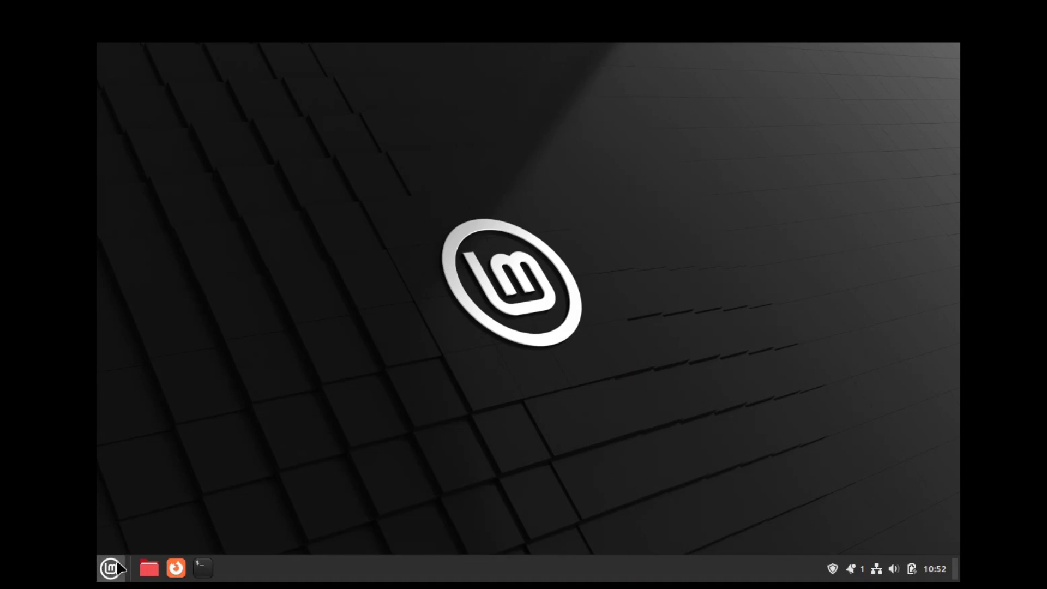
Look through the preinstalled programs by category in the application menu, including Accessories, Internet, Office and Graphics.
left_click(113, 568)
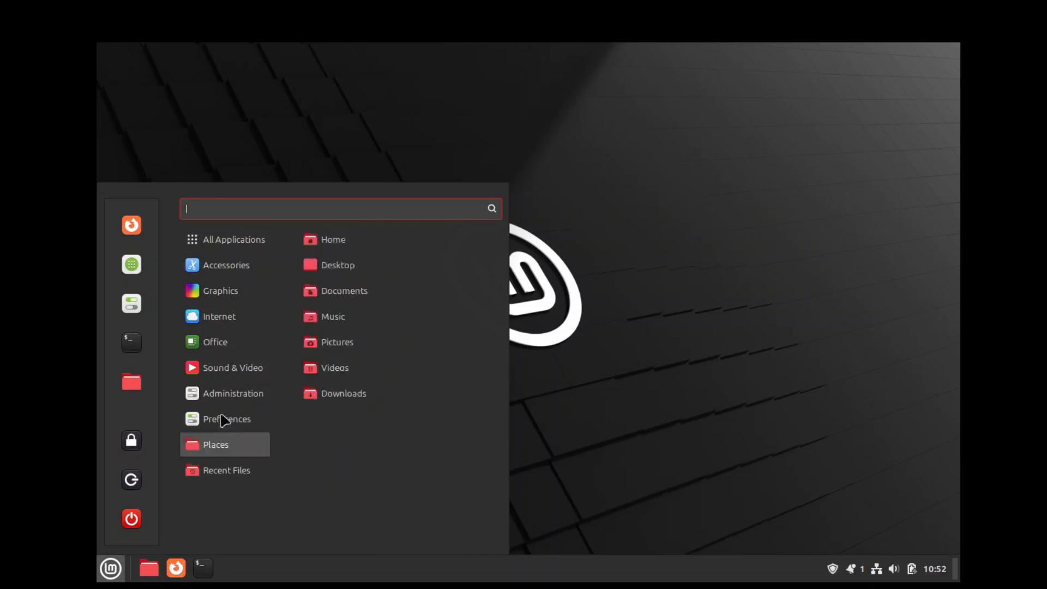
mouse_move(235, 266)
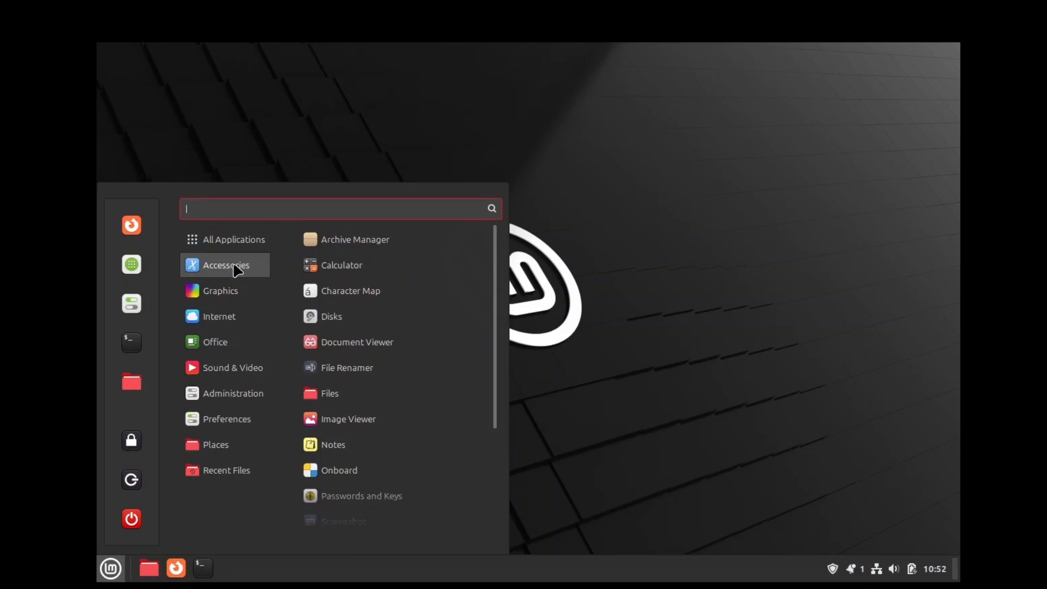
mouse_move(227, 317)
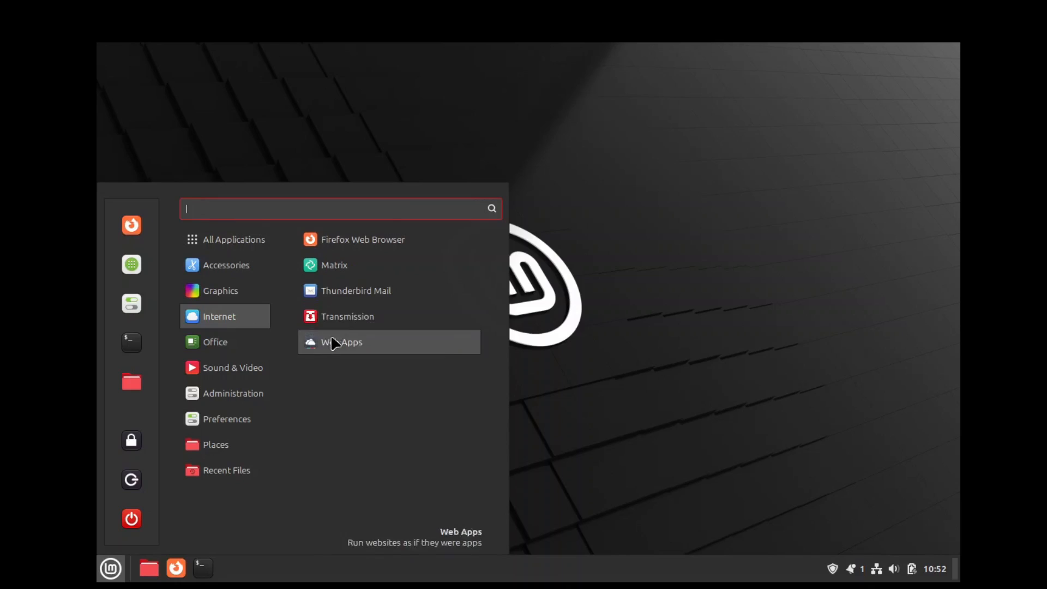
mouse_move(246, 348)
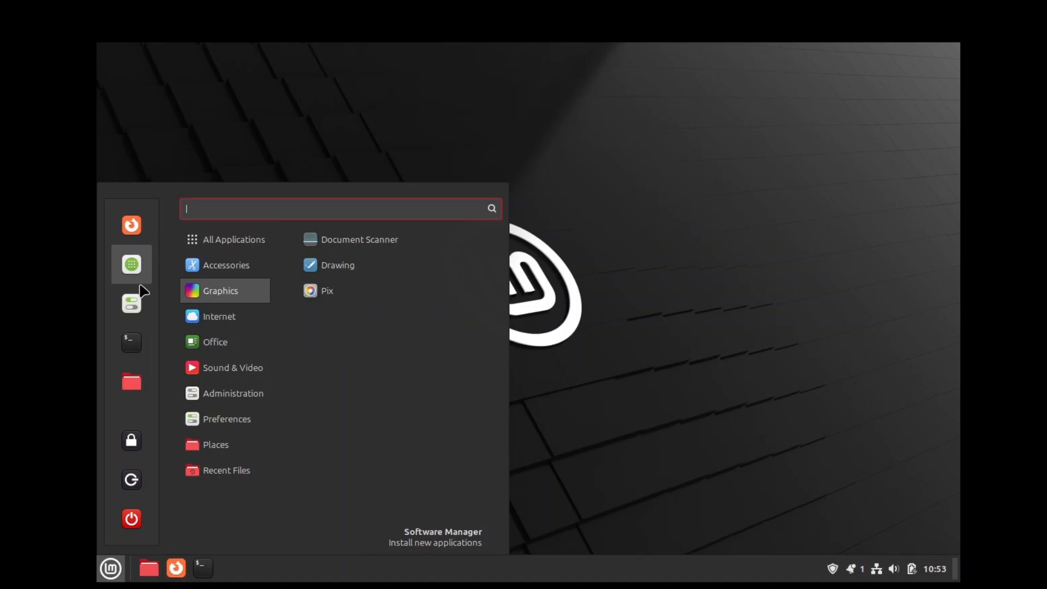
Open the Software Manager from the application menu and examine its featured applications and software categories.
left_click(131, 267)
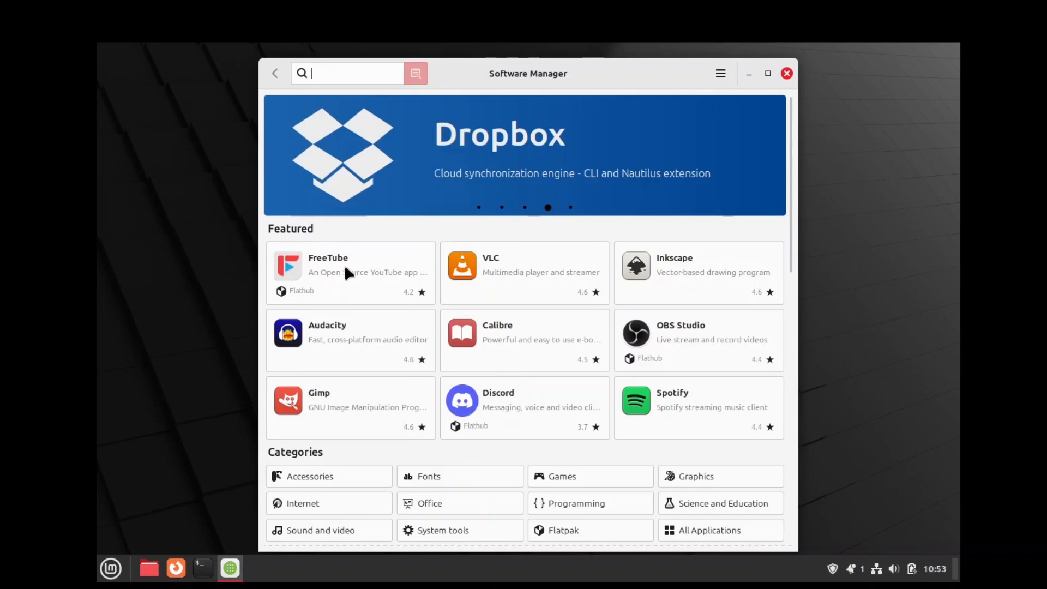
scroll(344, 268, "down", 5)
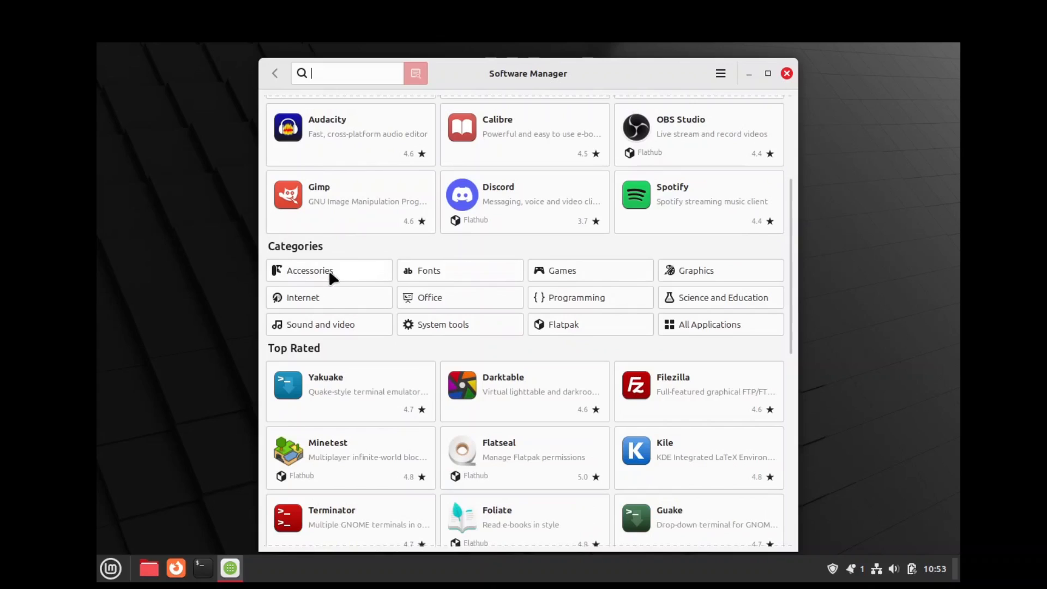
scroll(546, 328, "down", 1)
scroll(639, 320, "up", 1)
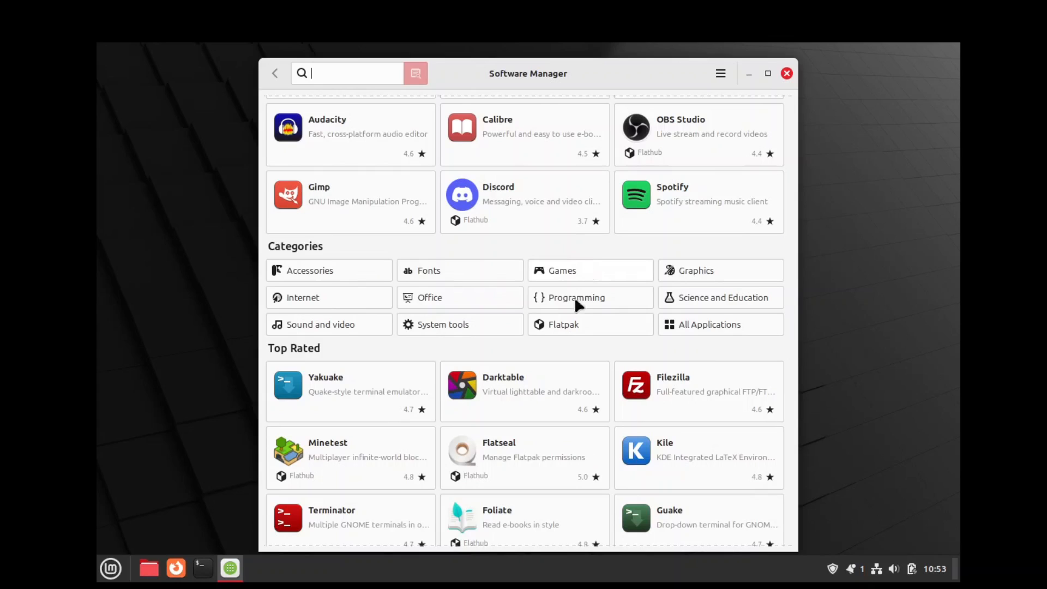
Search the software catalogue for thunderbird and for steam, view the Steam package's page, and return to the main page.
scroll(567, 315, "up", 4)
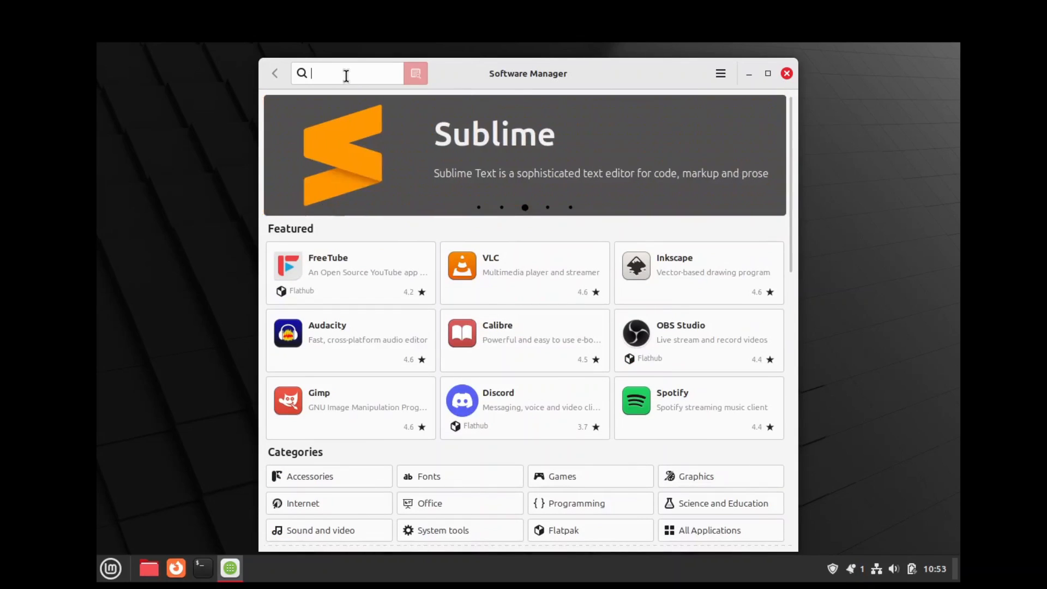
type("thunderbird")
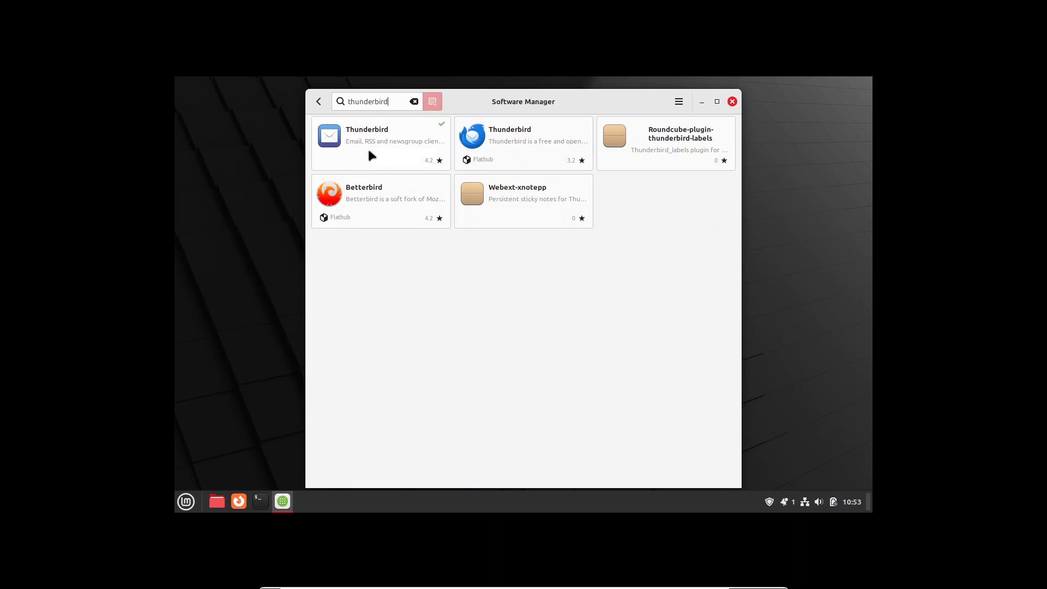
double_click(349, 73)
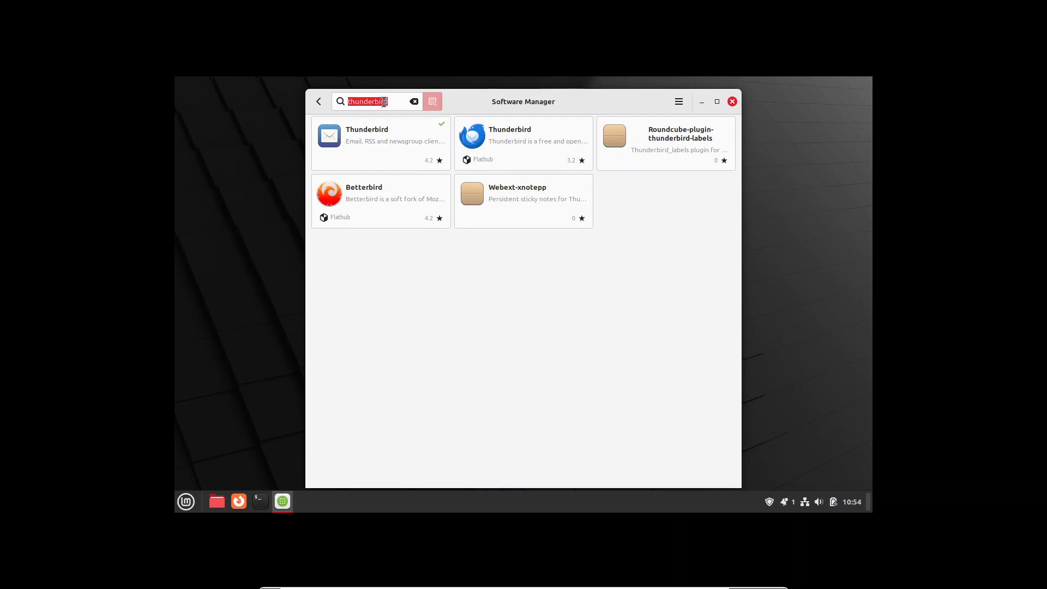
type("steam")
left_click(523, 145)
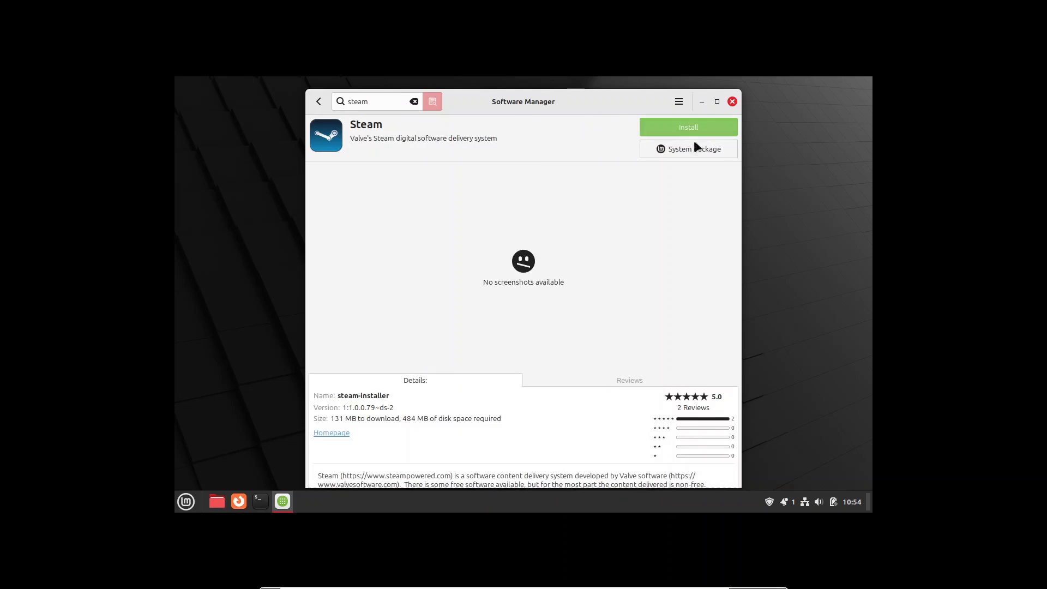
left_click(320, 100)
left_click(320, 100)
Browse the Internet software category, including the Filezilla details page, and close the Software Manager.
scroll(424, 349, "down", 2)
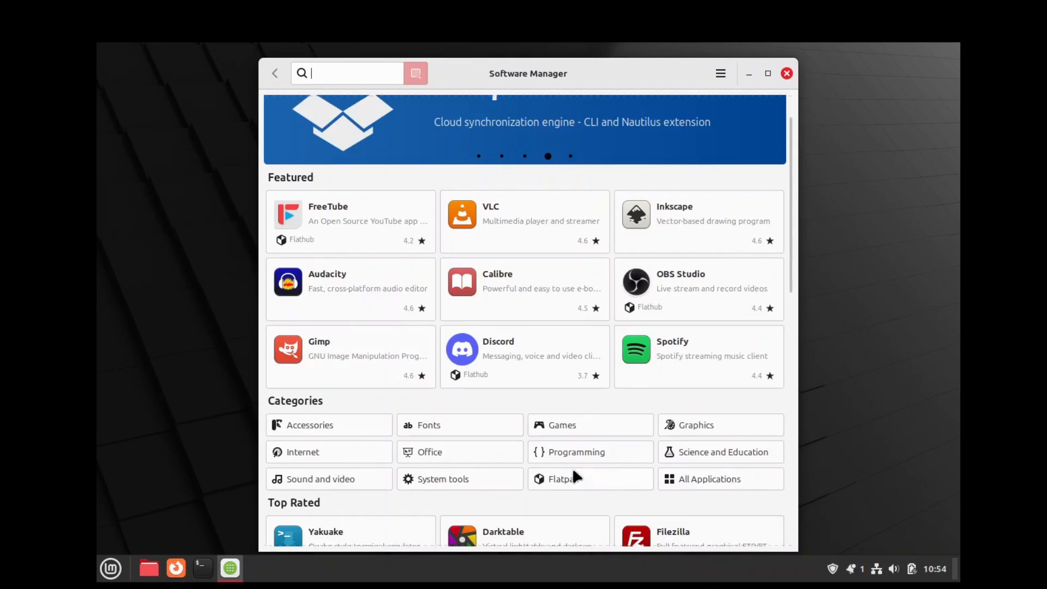
left_click(308, 453)
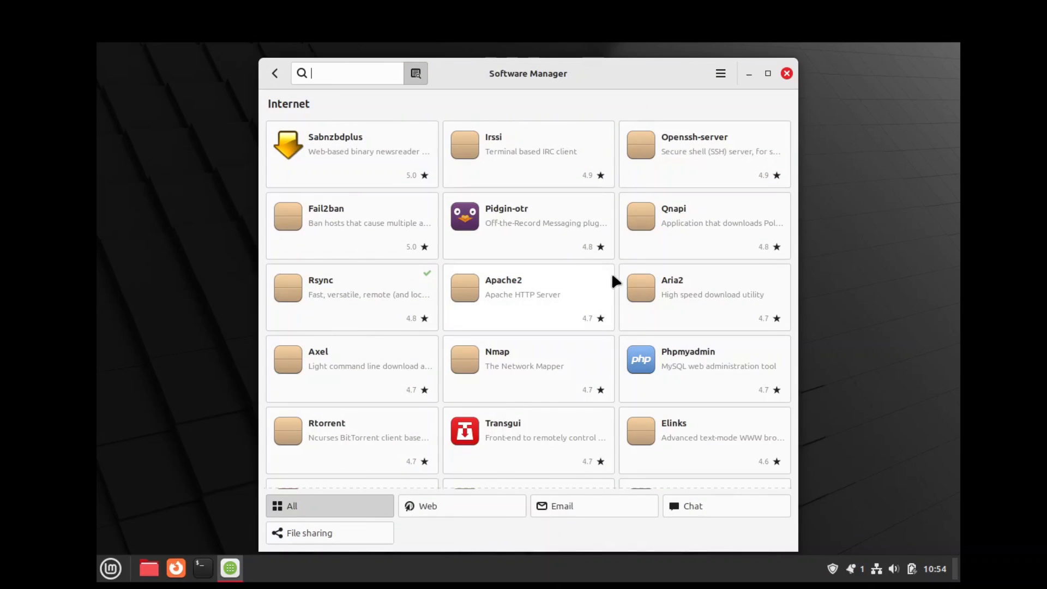
scroll(611, 275, "down", 3)
scroll(611, 276, "down", 5)
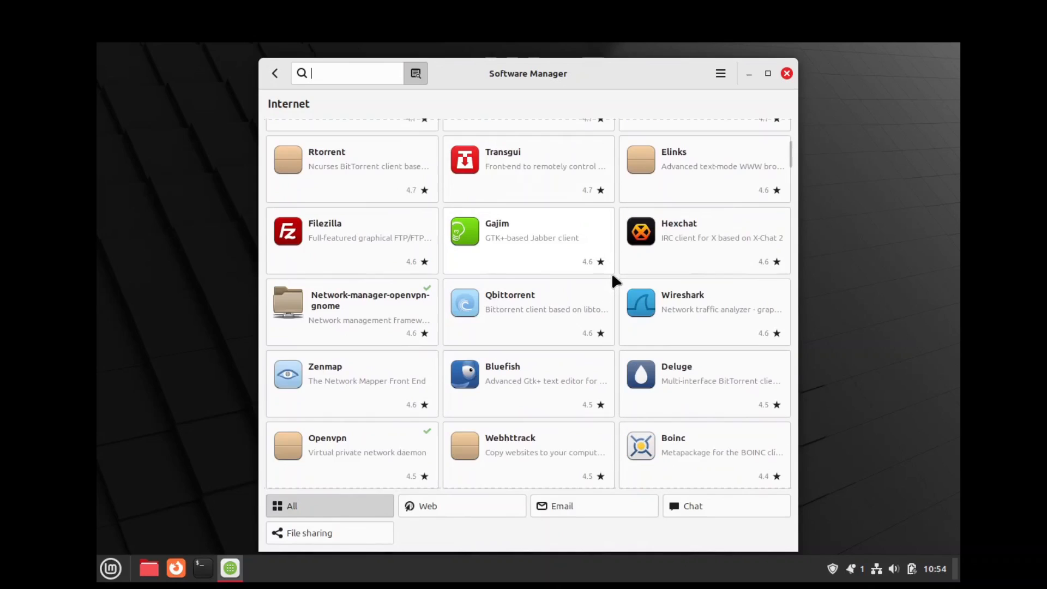
left_click(345, 227)
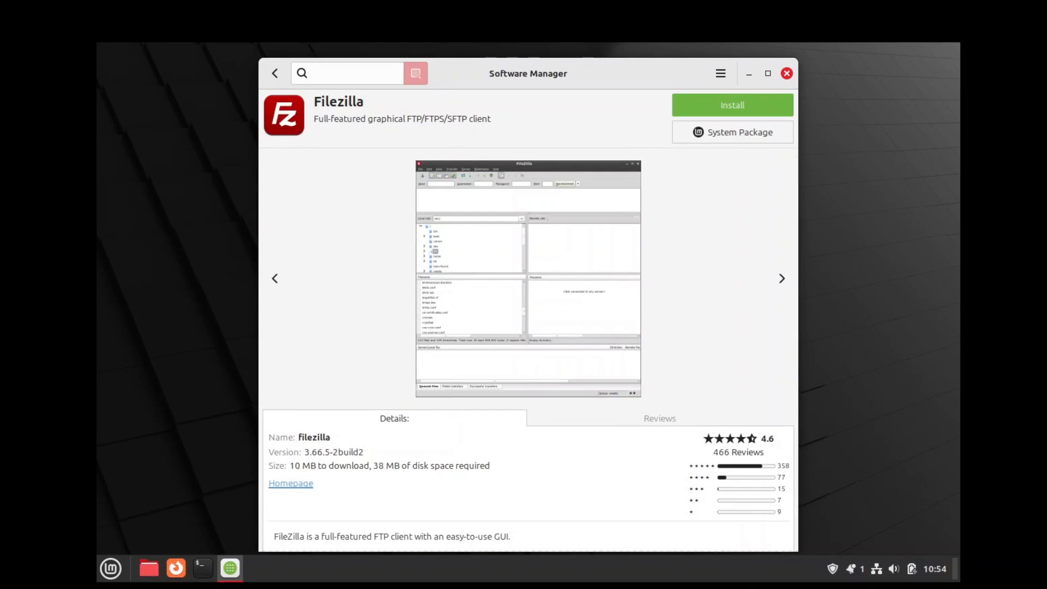
left_click(276, 72)
scroll(460, 318, "up", 5)
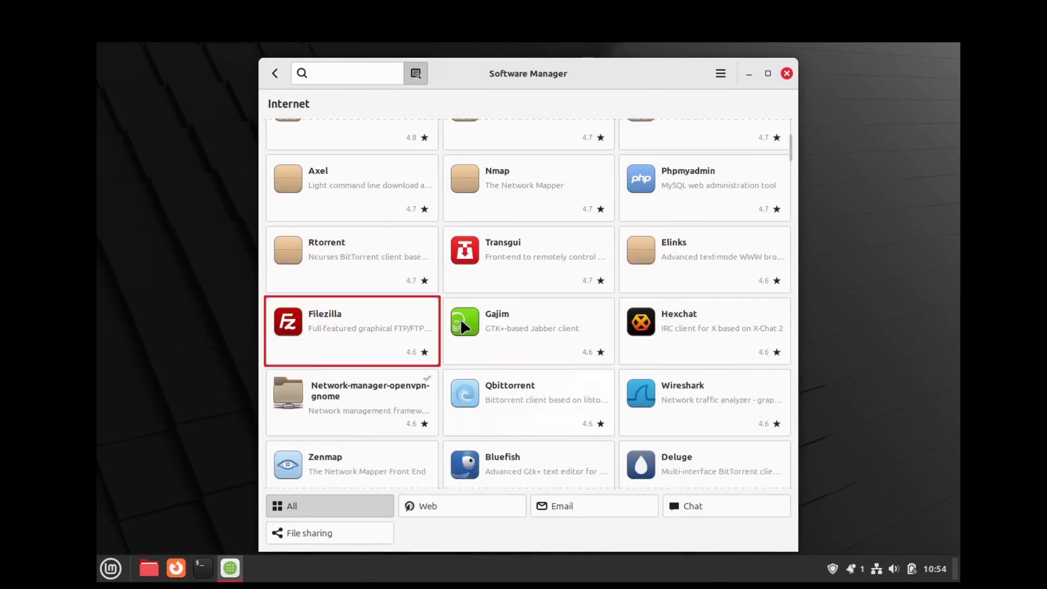
scroll(393, 346, "down", 10)
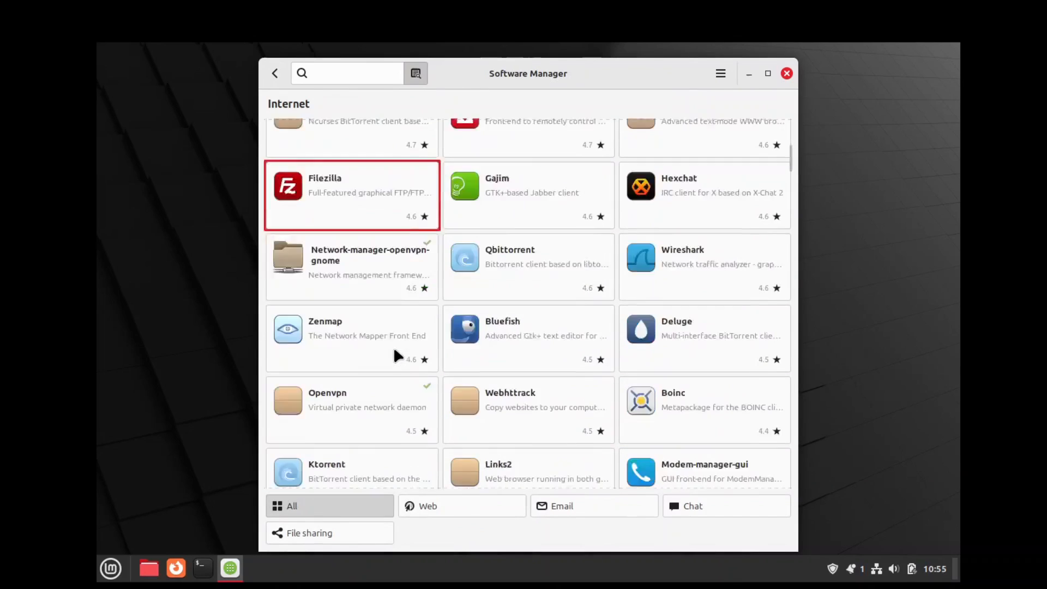
scroll(404, 360, "down", 1)
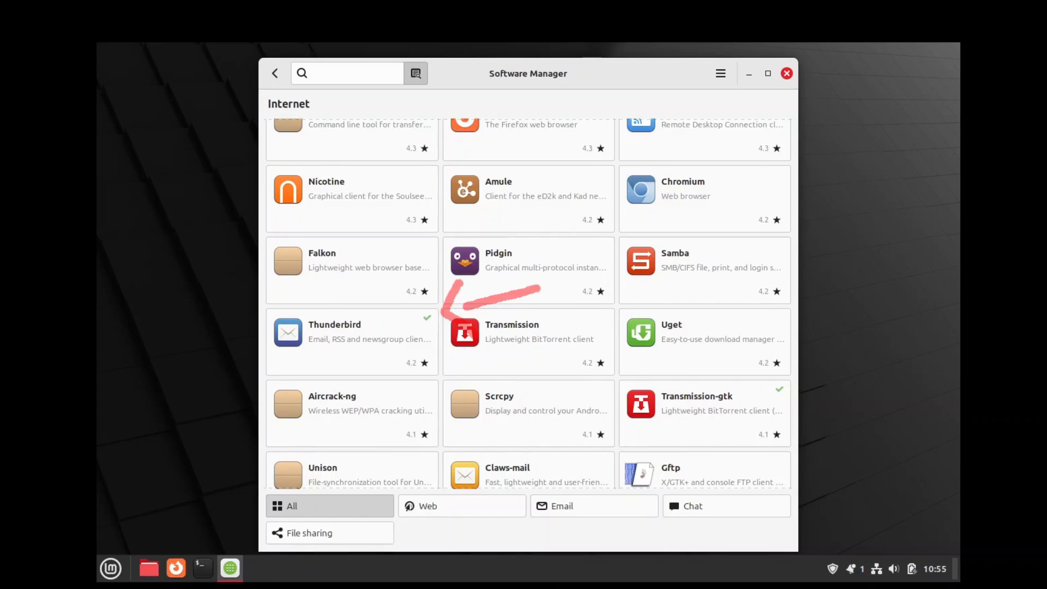
left_click(787, 75)
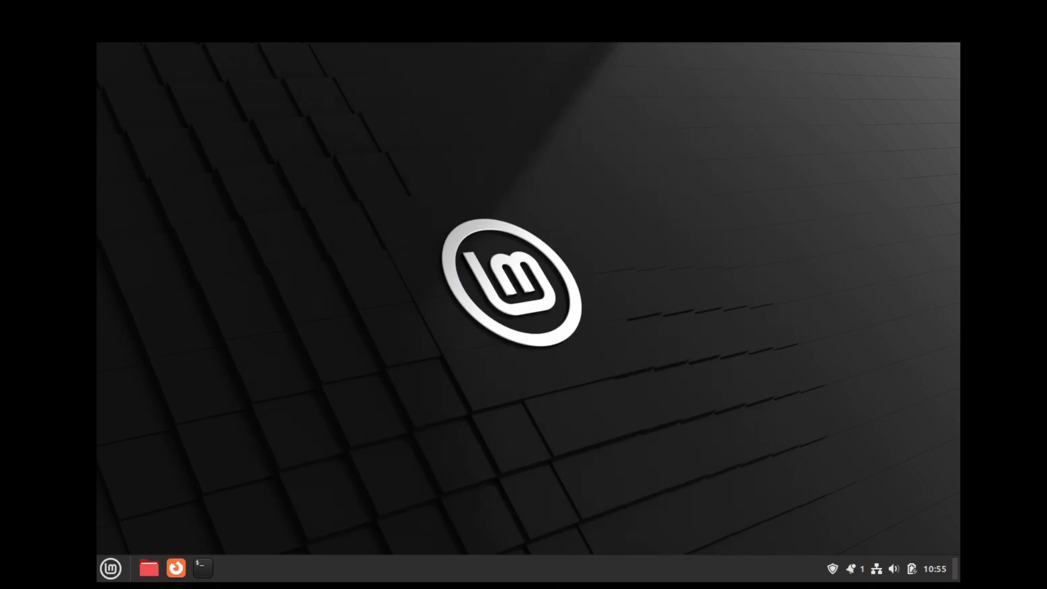
Open System Settings and look through its Appearance, Preferences, Hardware and Administration sections.
left_click(111, 568)
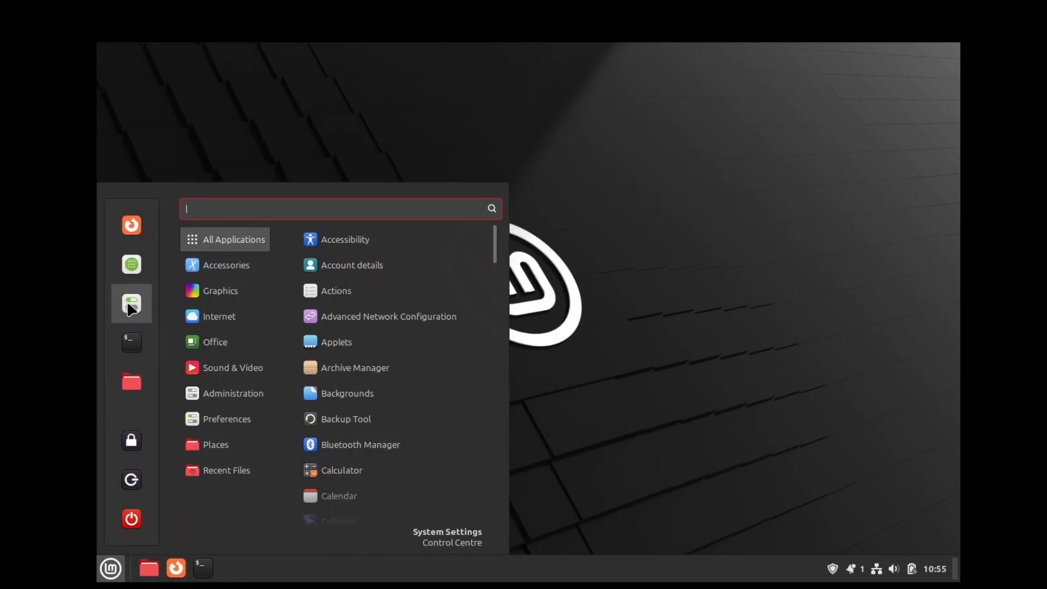
left_click(128, 307)
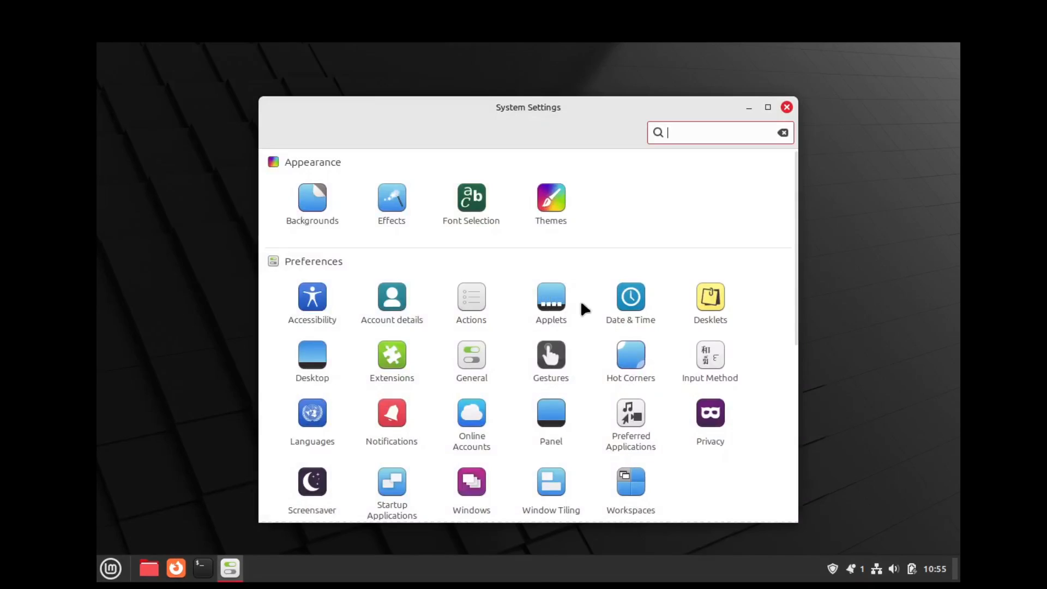
scroll(683, 316, "down", 5)
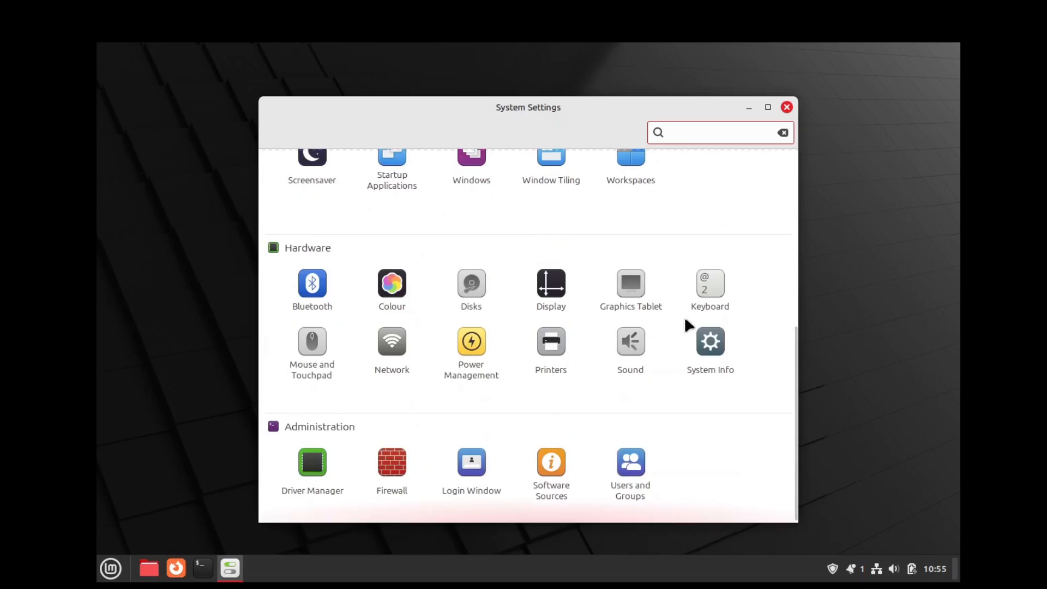
scroll(729, 338, "up", 5)
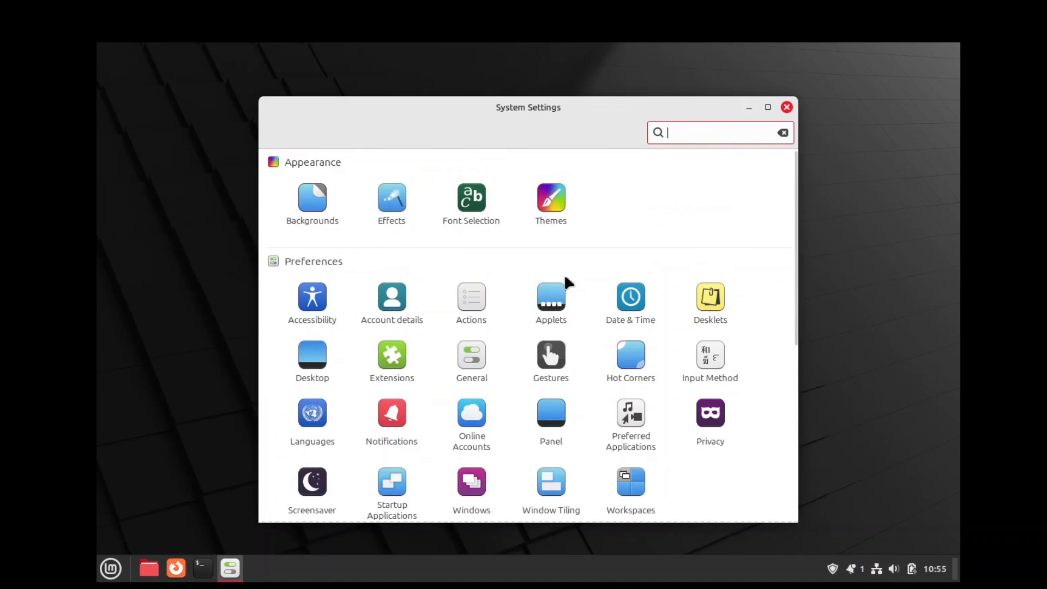
Examine the Screensaver settings, including the lock options and the customization page, and return to the settings overview.
scroll(559, 358, "down", 3)
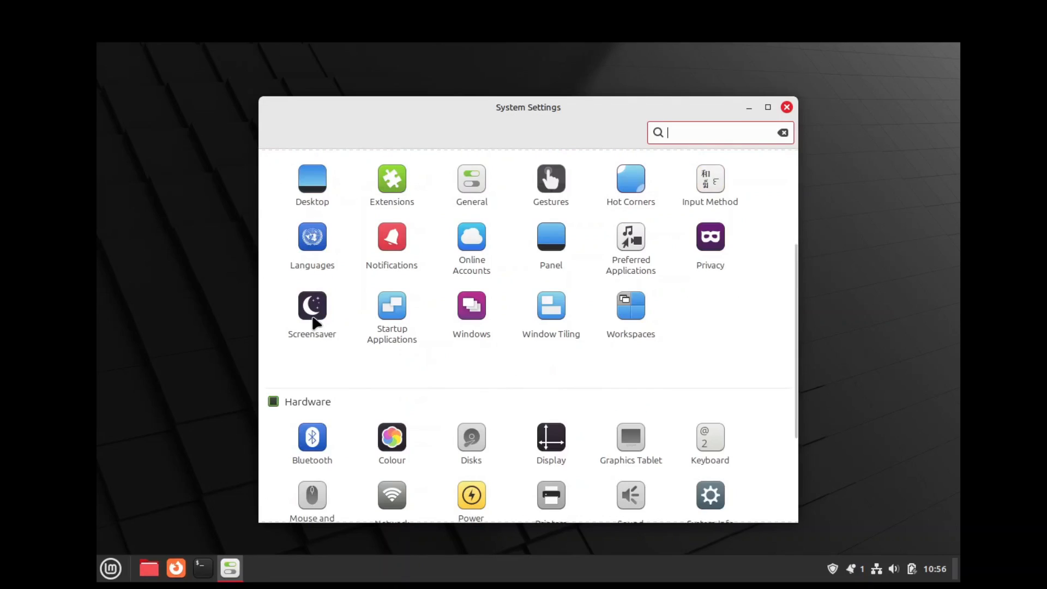
left_click(313, 319)
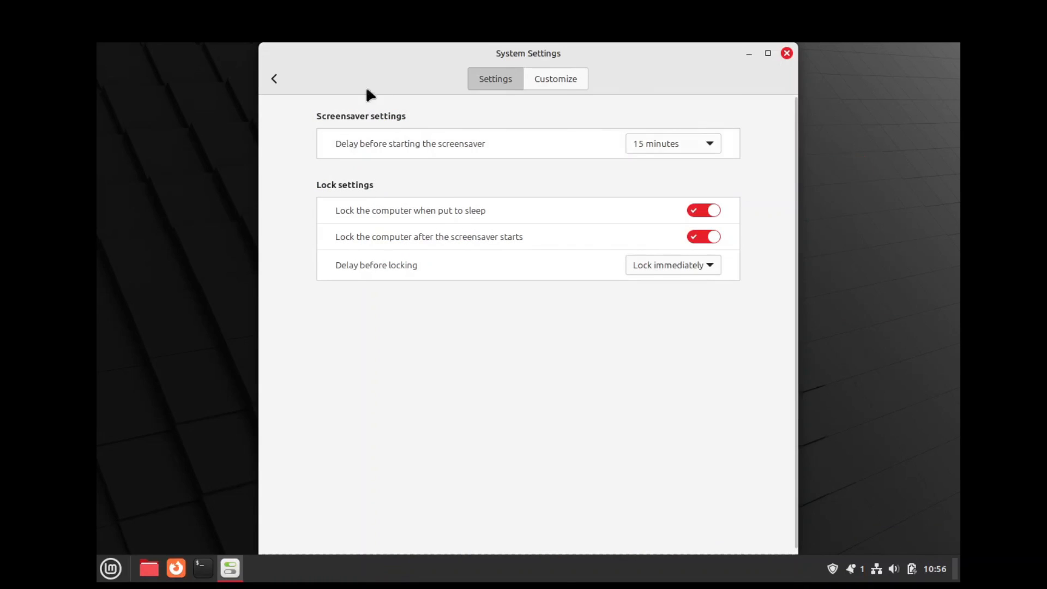
left_click(556, 79)
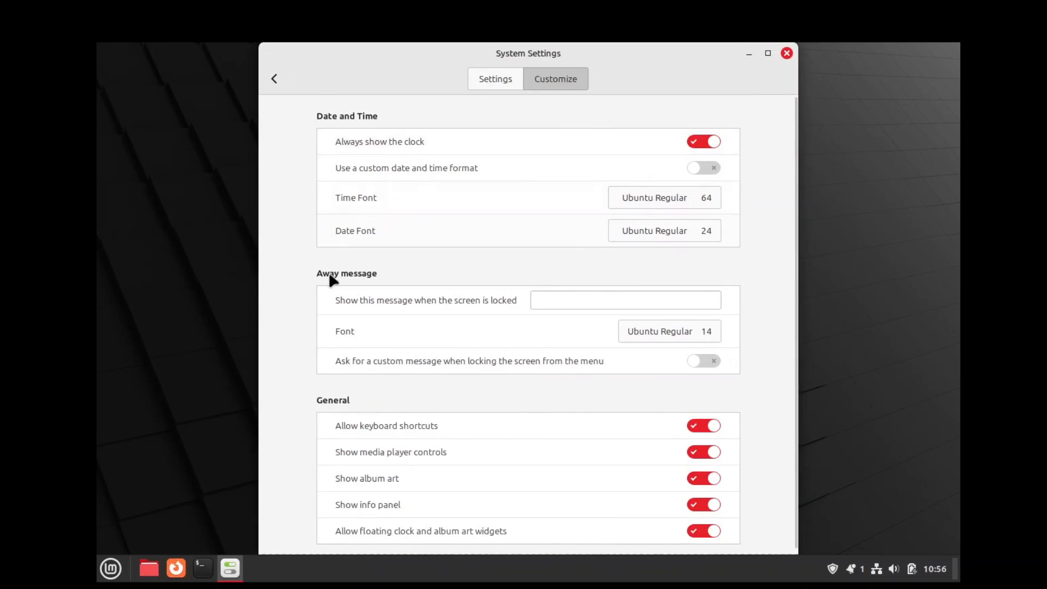
left_click(493, 82)
left_click(274, 79)
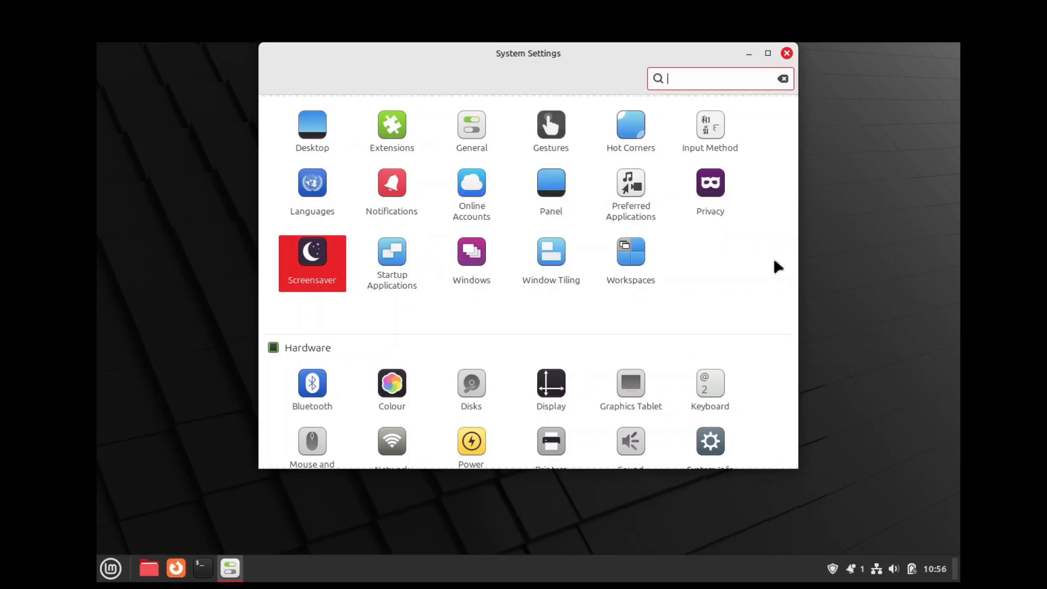
View the Display settings for resolution, refresh rate and rotation, and return to the settings overview.
scroll(678, 306, "down", 3)
left_click(536, 287)
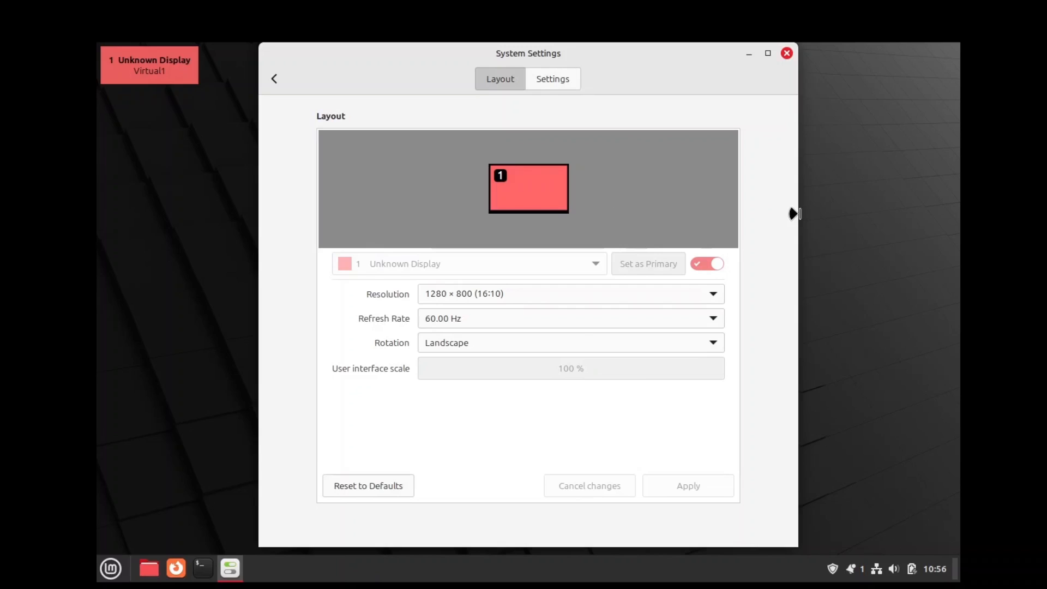
left_click(274, 78)
Examine the wired connection's details and IPv4 options in the Network settings, and return to the settings overview without changes.
scroll(589, 256, "down", 3)
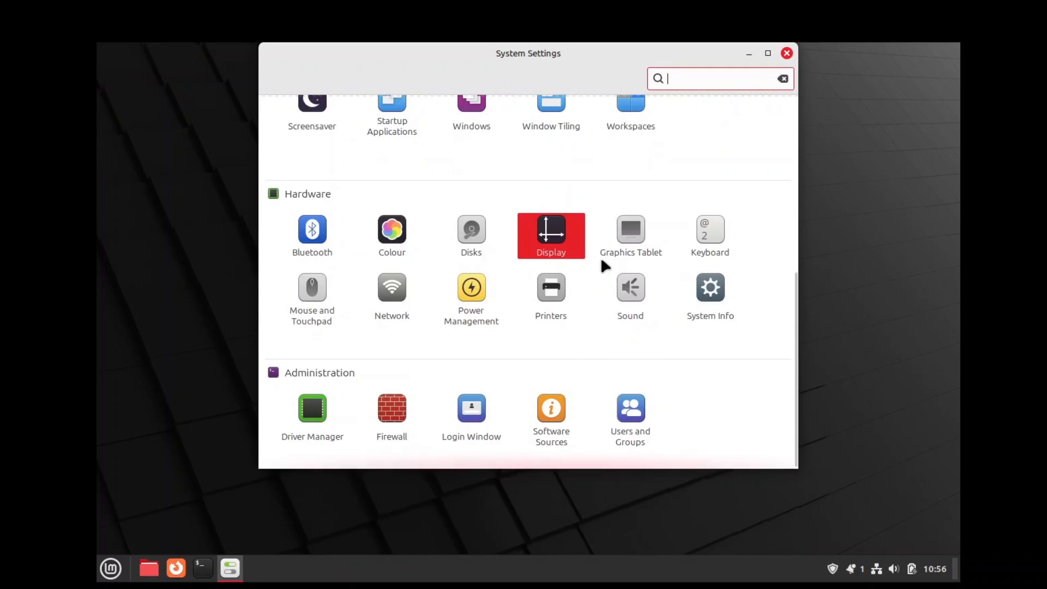
scroll(691, 326, "up", 1)
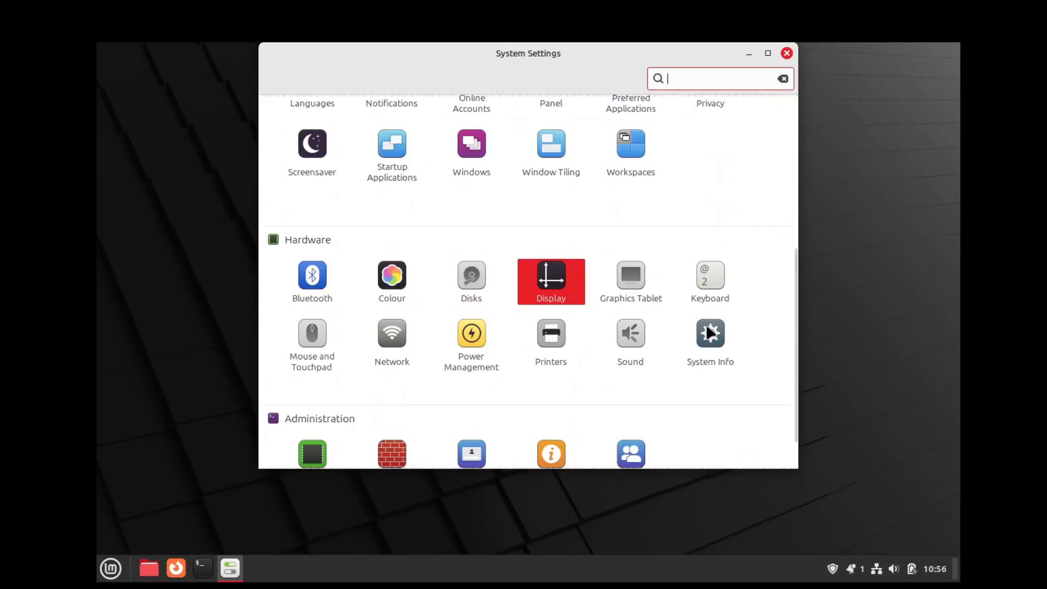
left_click(383, 335)
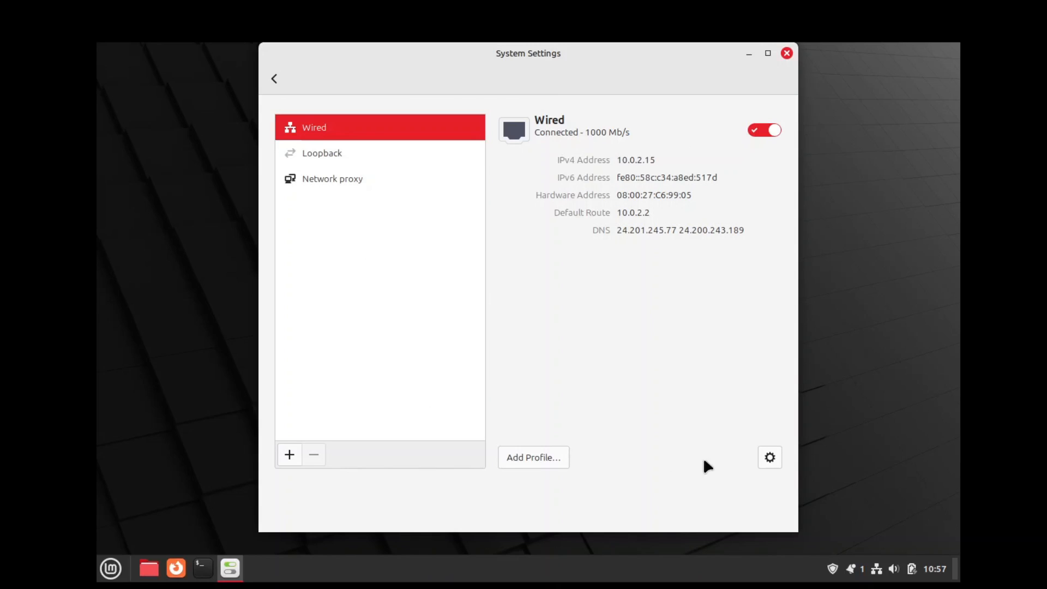
left_click(761, 465)
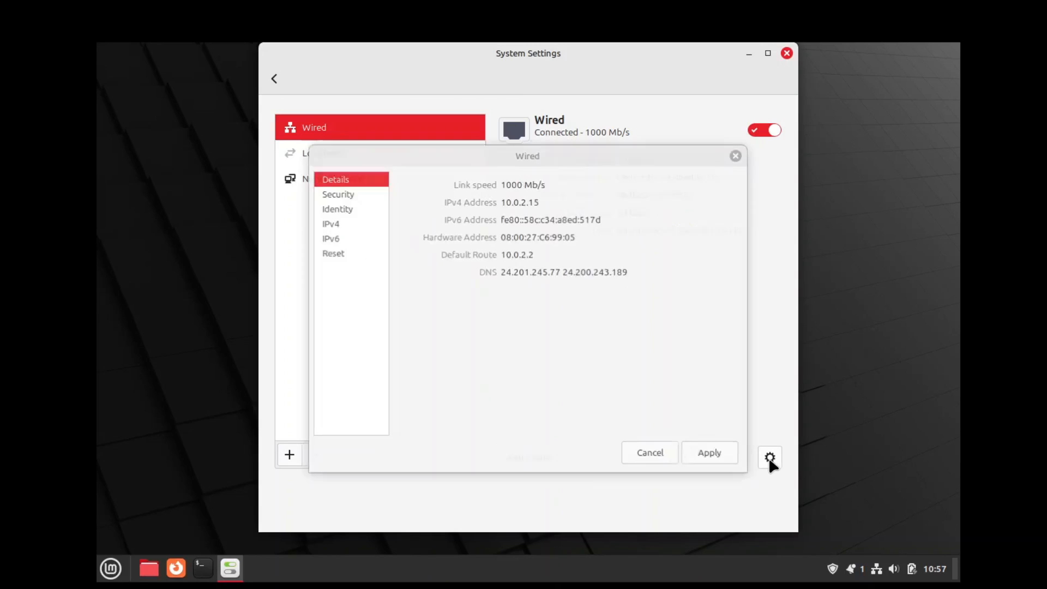
left_click(333, 224)
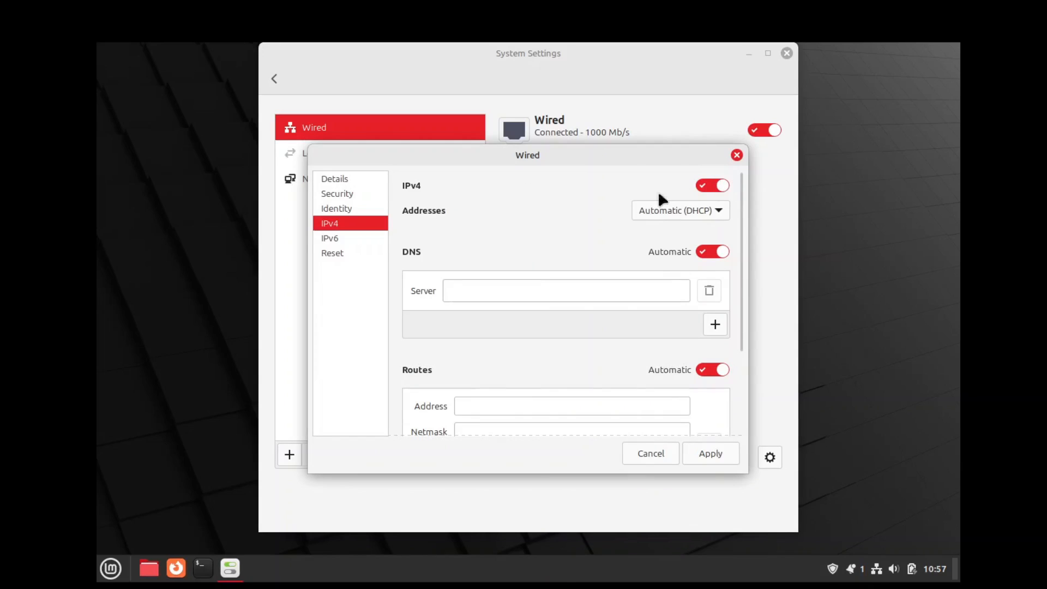
left_click(737, 155)
left_click(276, 78)
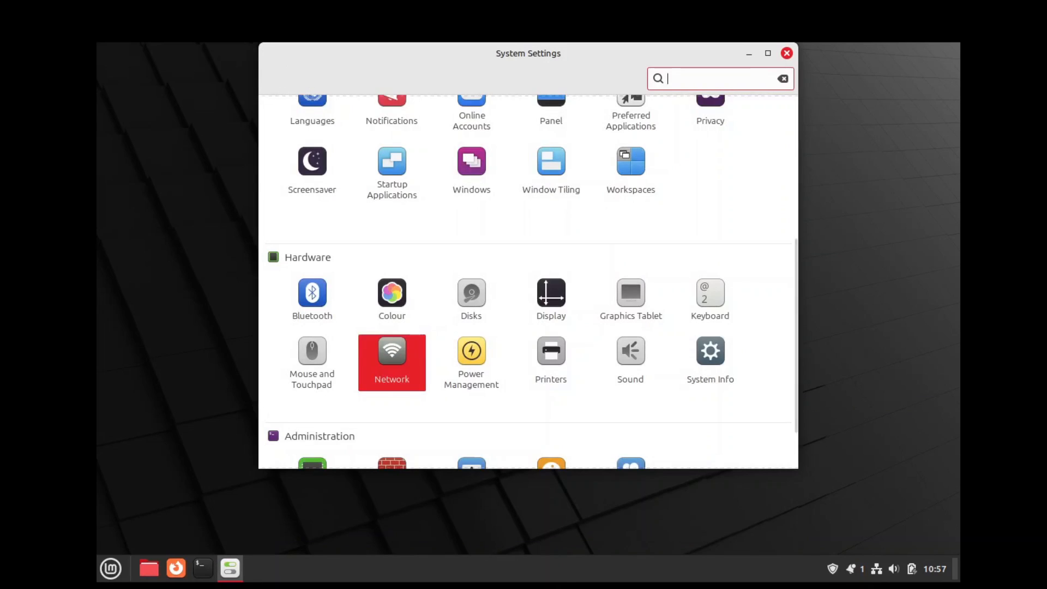
Open Users and Groups, authenticating with the account password, view its users and groups, and close it along with System Settings.
scroll(334, 415, "down", 1)
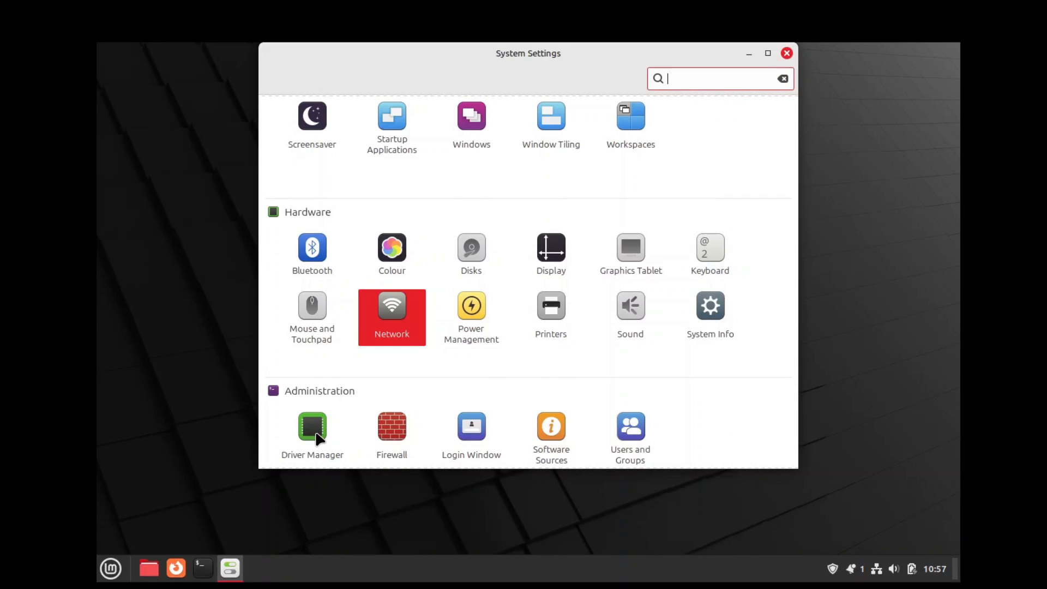
scroll(649, 423, "down", 1)
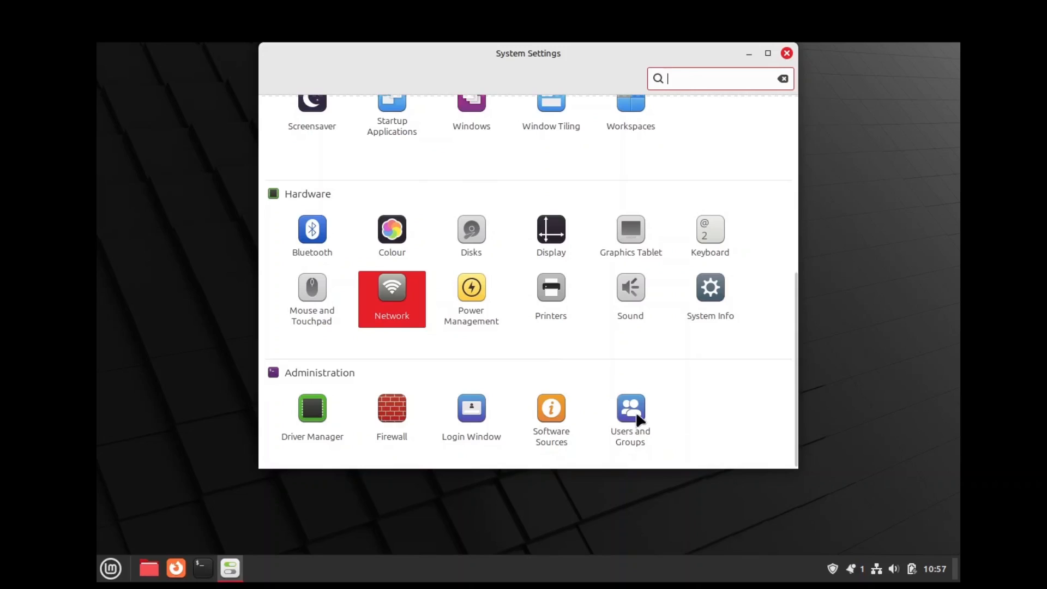
left_click(635, 416)
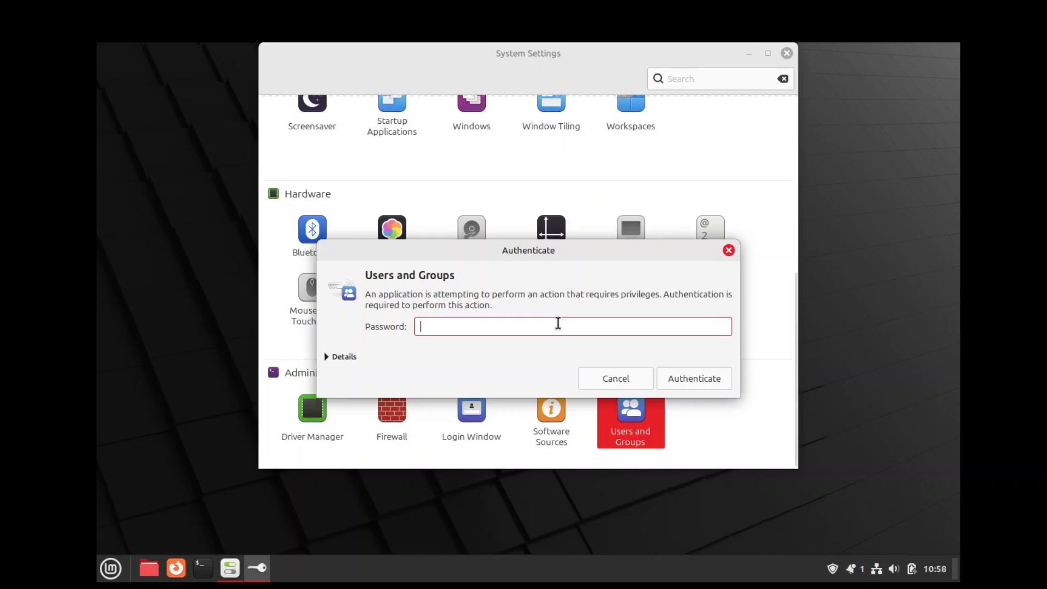
key("Return")
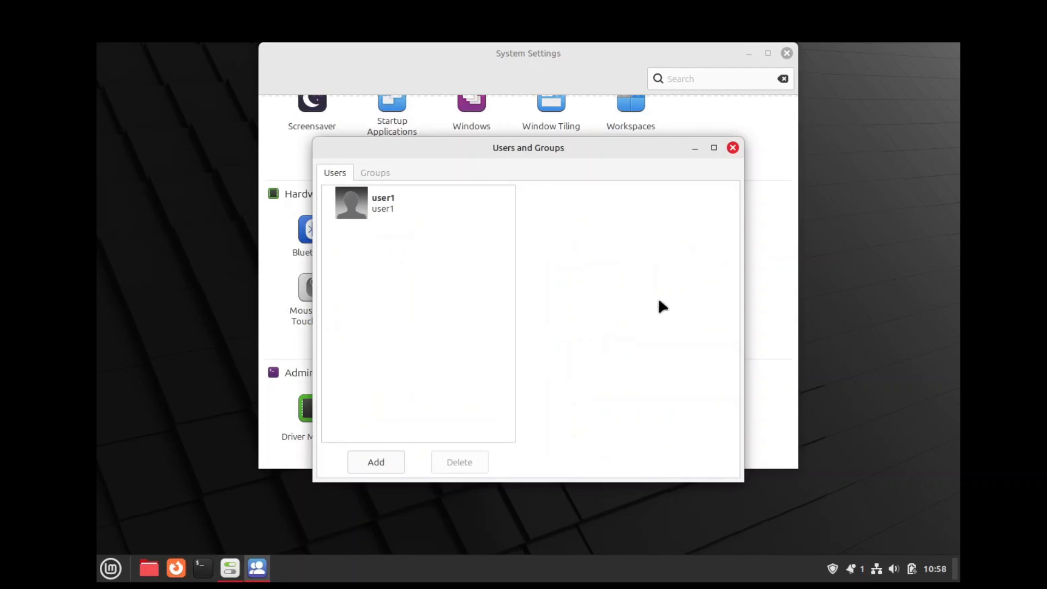
left_click(366, 171)
left_click(337, 172)
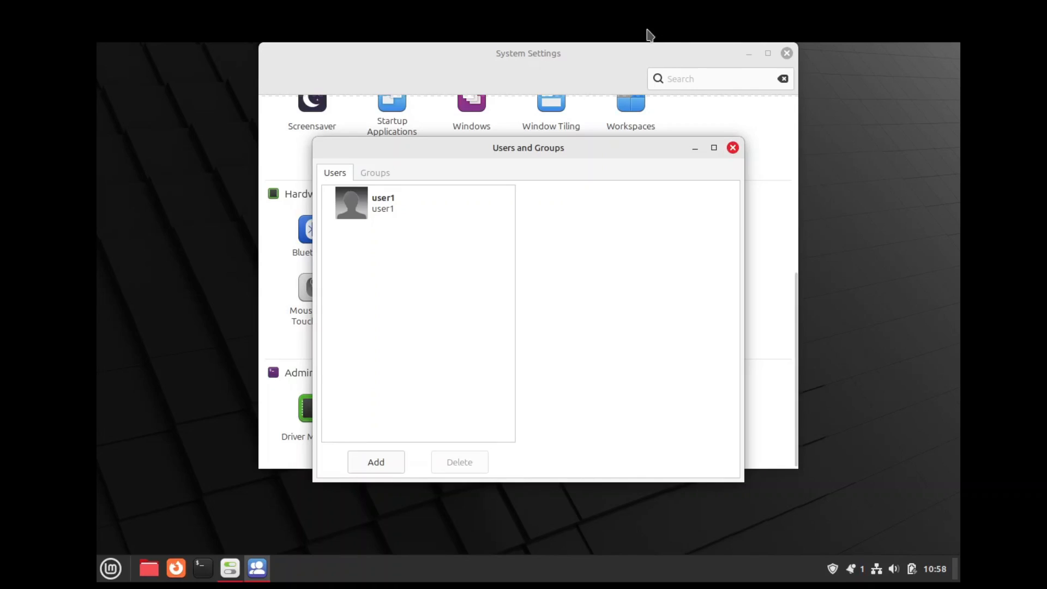
left_click(732, 148)
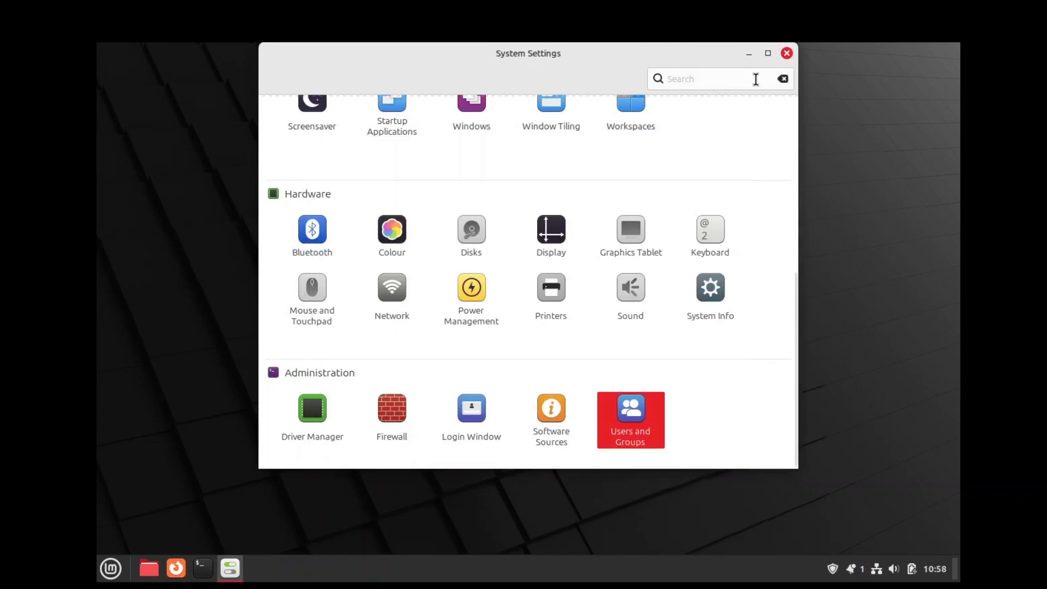
left_click(787, 53)
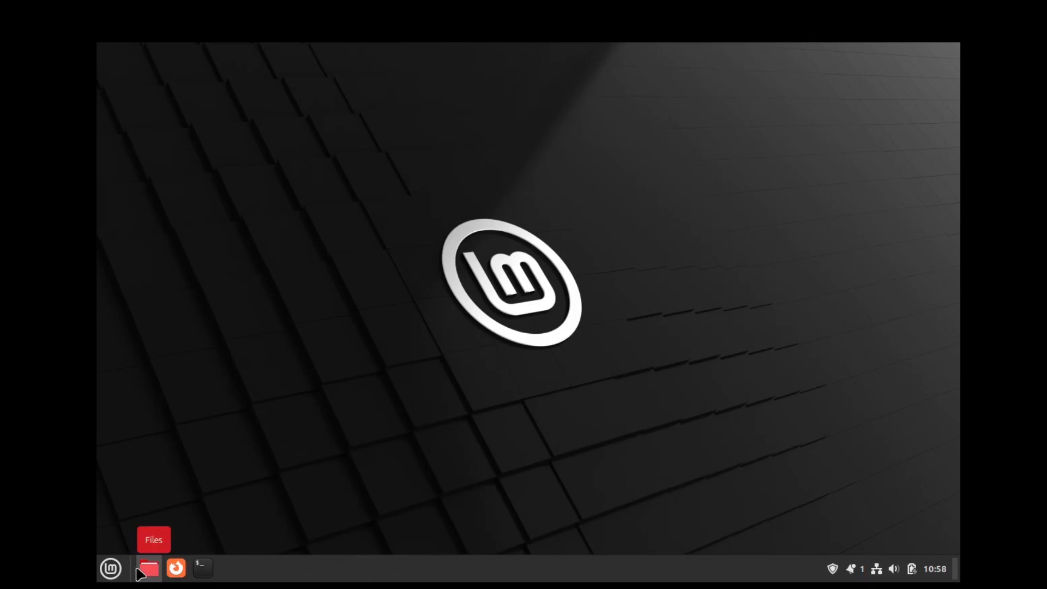
Launch LibreOffice Writer from the Office applications, view its running entry in the taskbar, and close it.
left_click(111, 568)
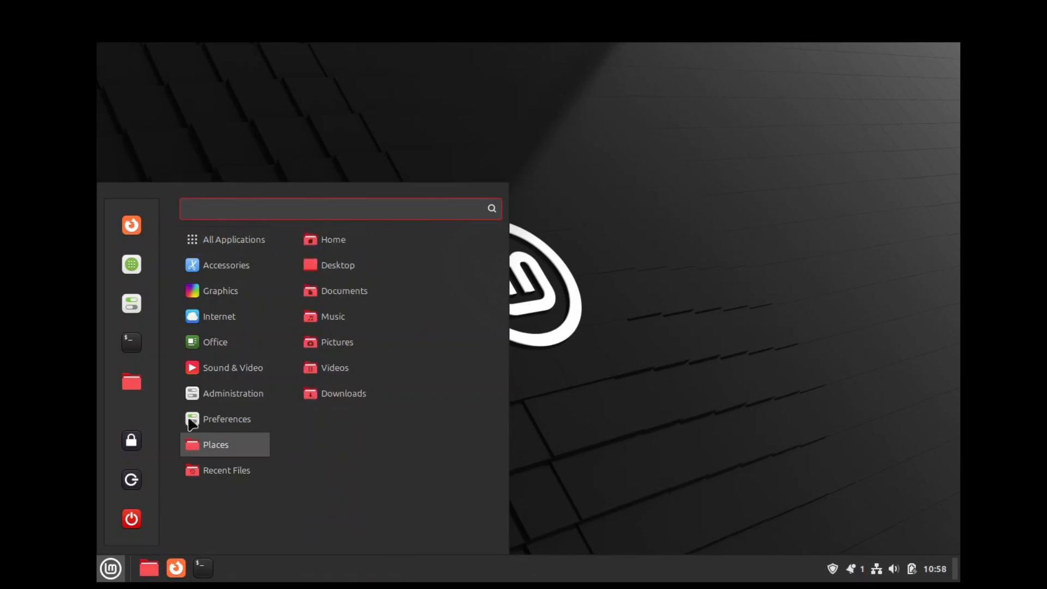
mouse_move(212, 342)
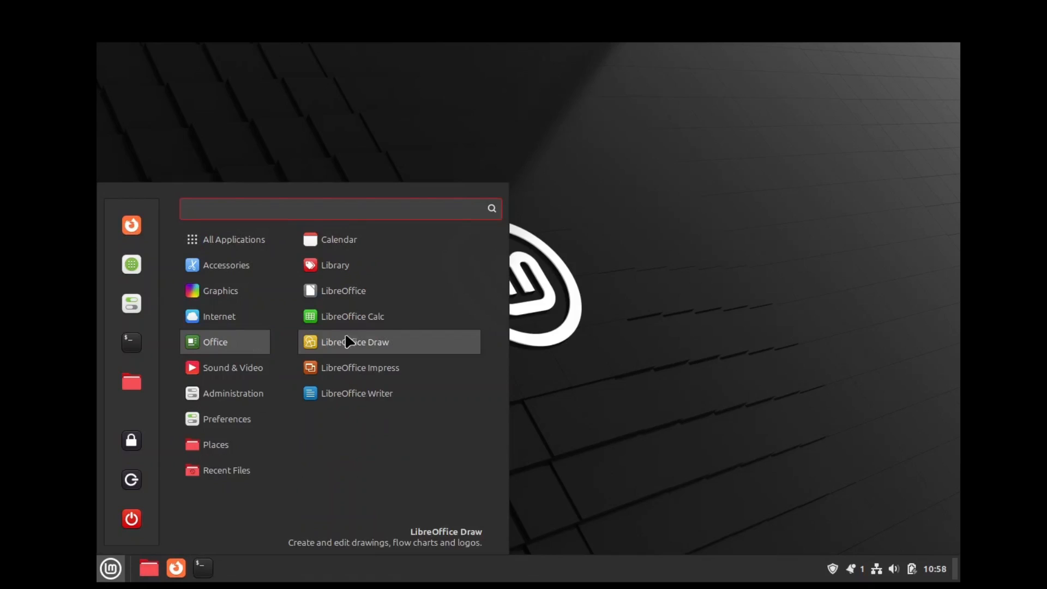
left_click(365, 393)
mouse_move(240, 575)
left_click(687, 386)
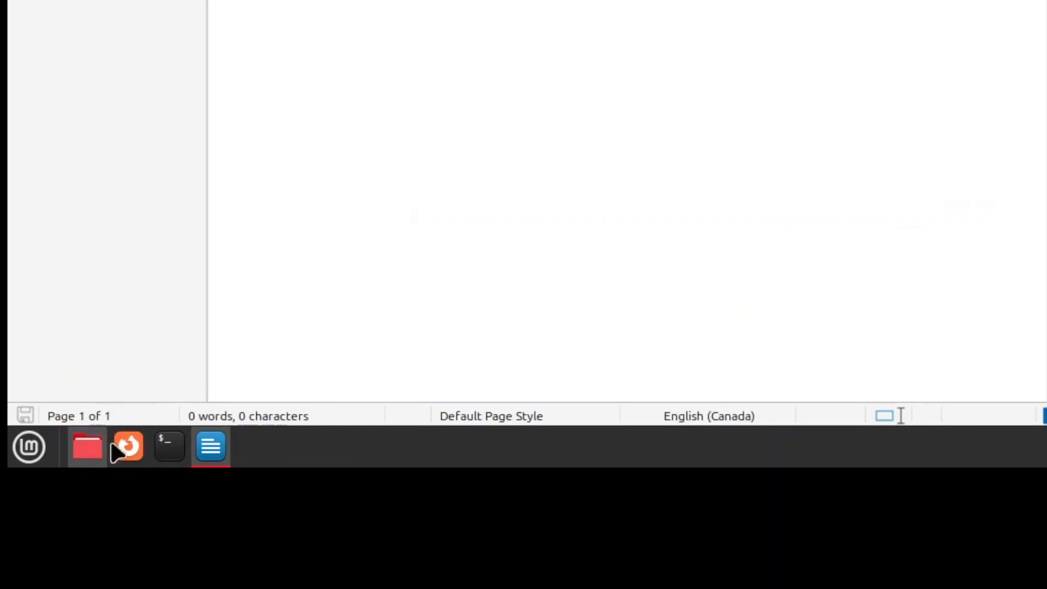
mouse_move(199, 447)
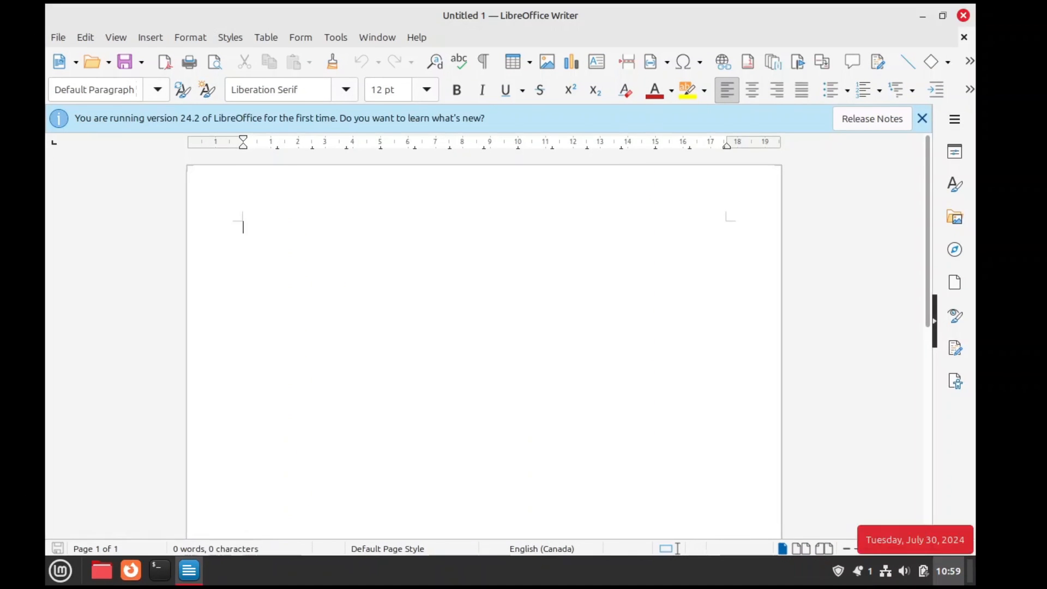
left_click(963, 15)
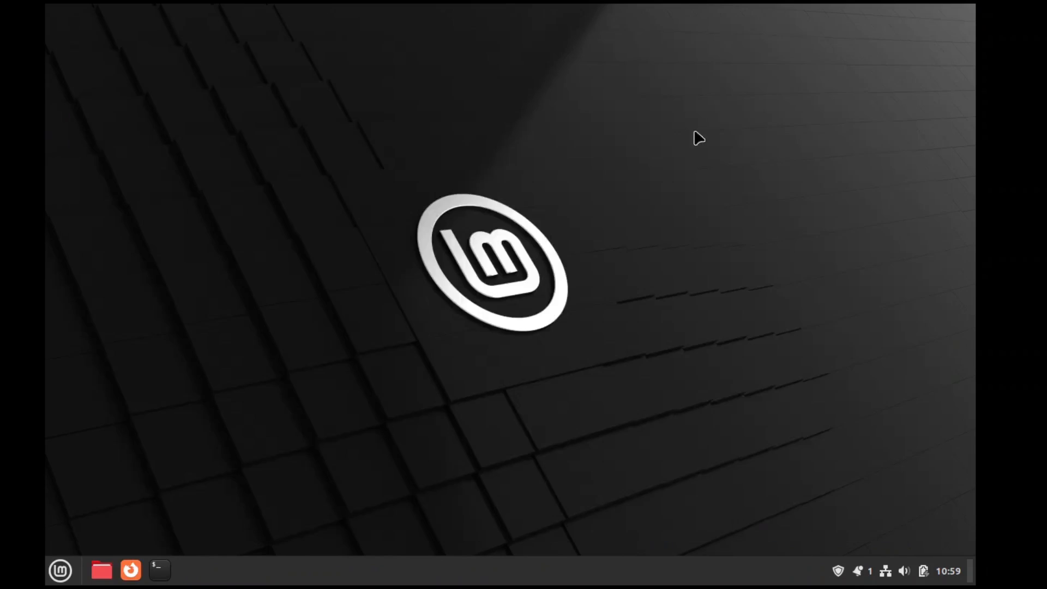
Browse the Home, Downloads, Pictures, Videos and Documents folders in the file manager, and close it.
left_click(103, 571)
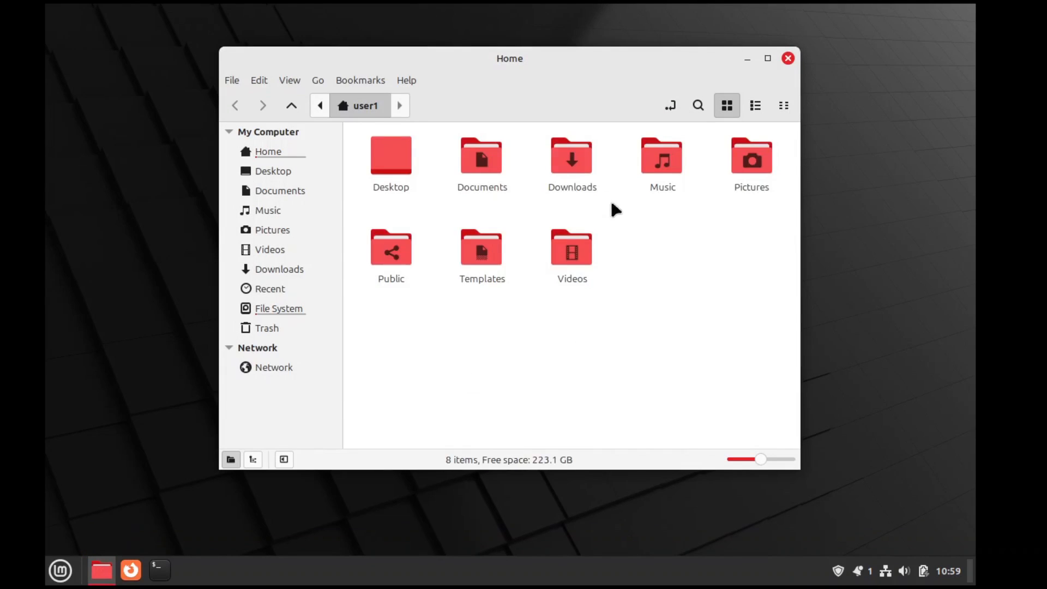
double_click(579, 174)
left_click(279, 230)
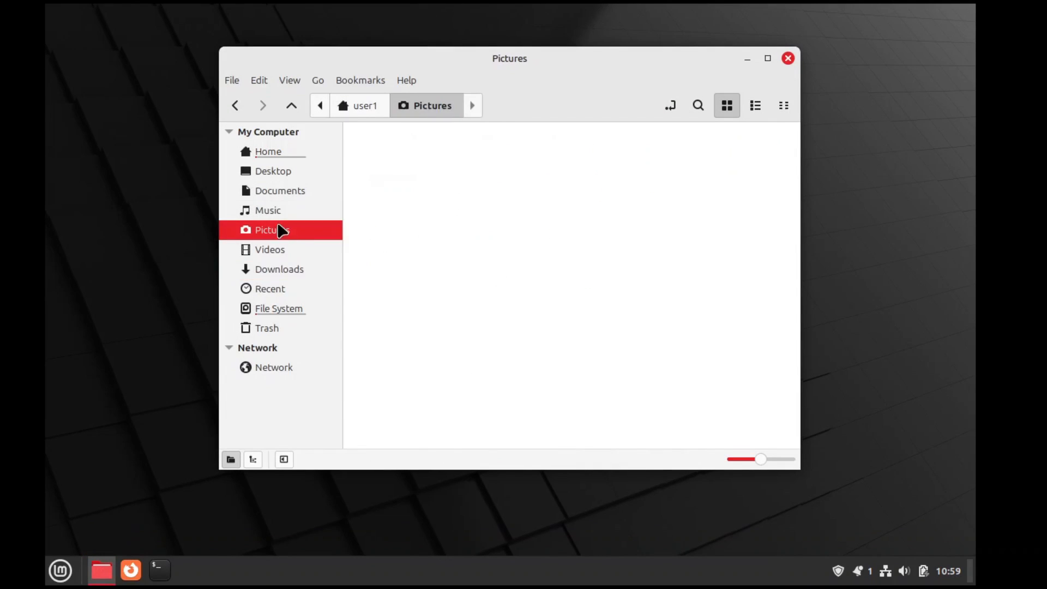
left_click(281, 270)
left_click(289, 250)
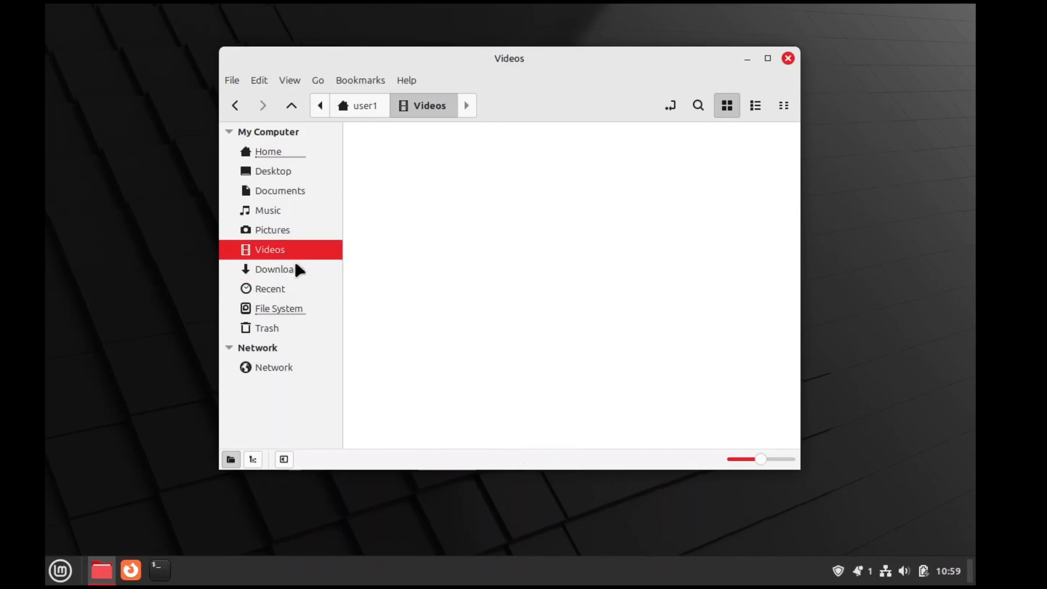
left_click(280, 190)
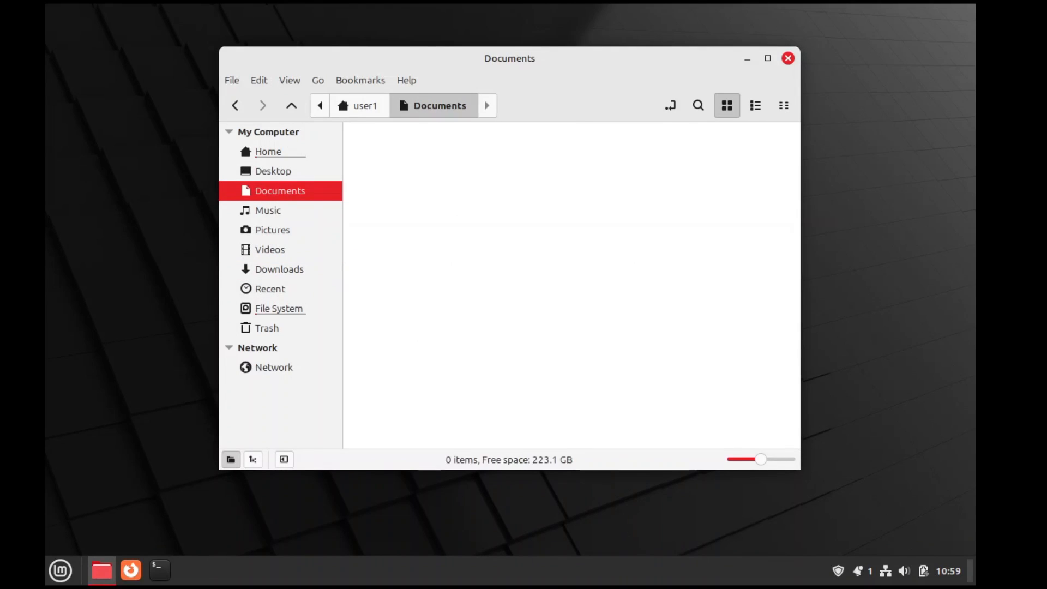
left_click(788, 57)
Launch Firefox, skip the import from a previous browser, dismiss the remaining welcome pages, and close the browser.
left_click(130, 570)
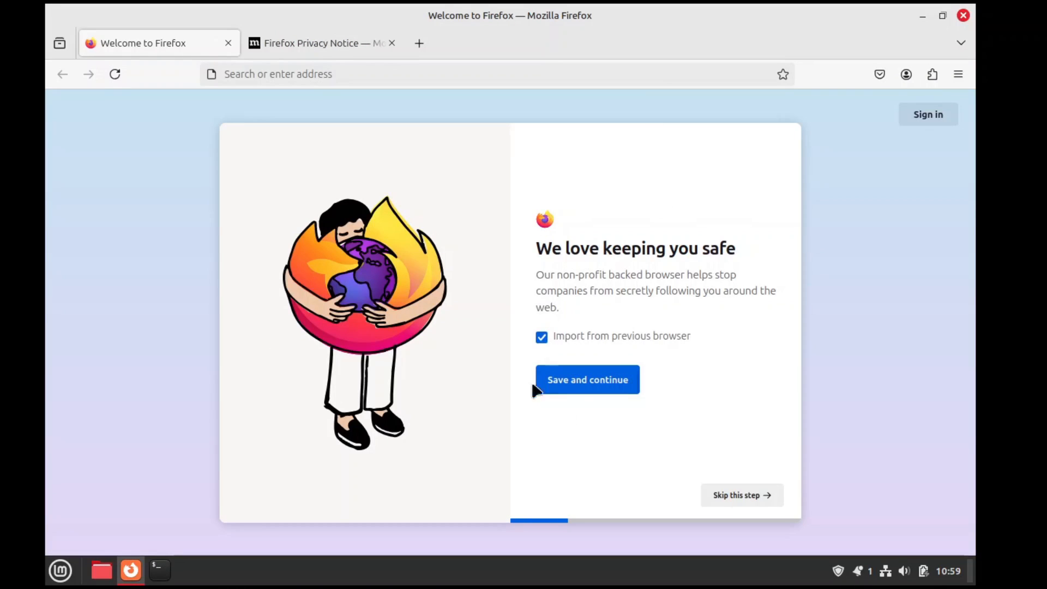
left_click(740, 495)
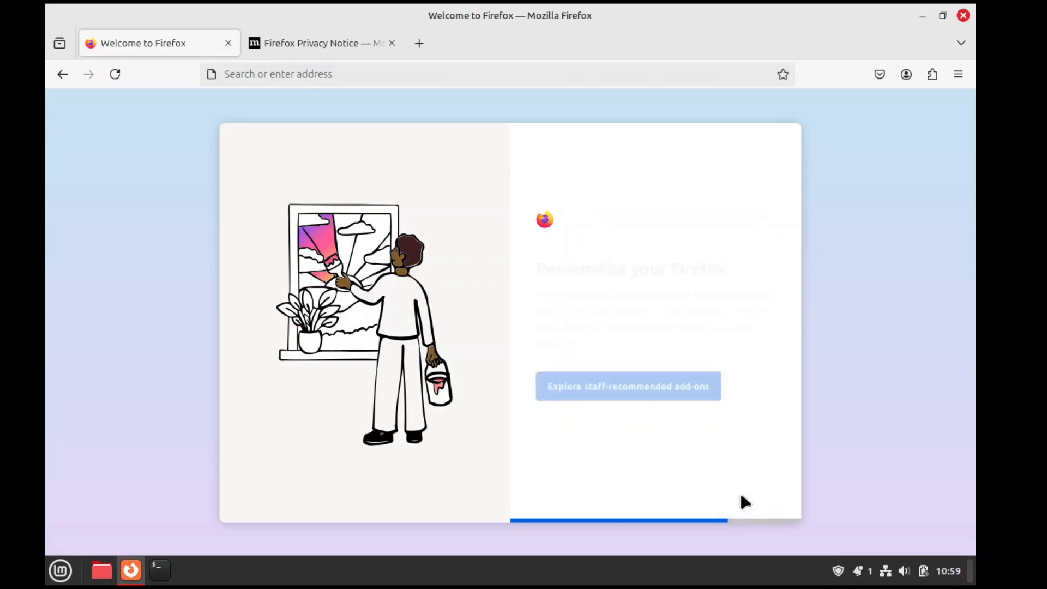
left_click(570, 368)
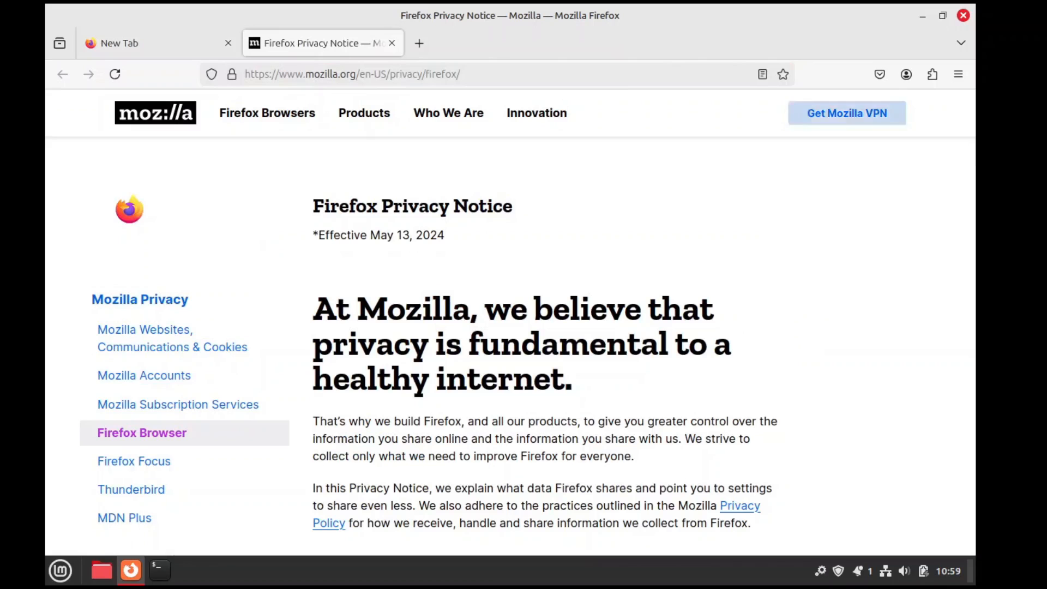
left_click(963, 16)
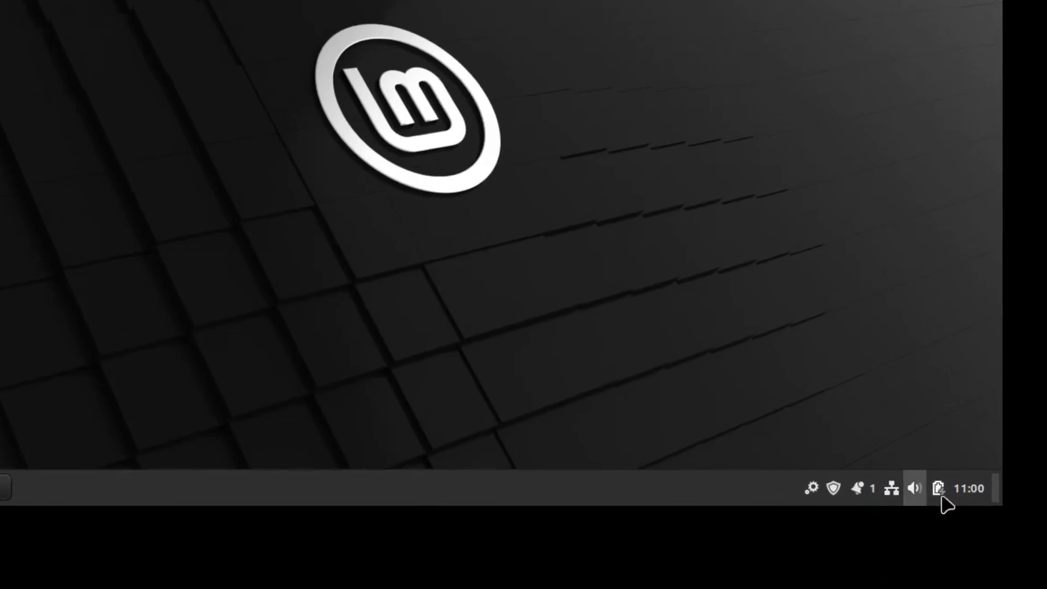
Examine the system tray's sound, calendar, power, network and notification pop-ups, closing each without changes.
left_click(893, 553)
left_click(894, 552)
left_click(981, 439)
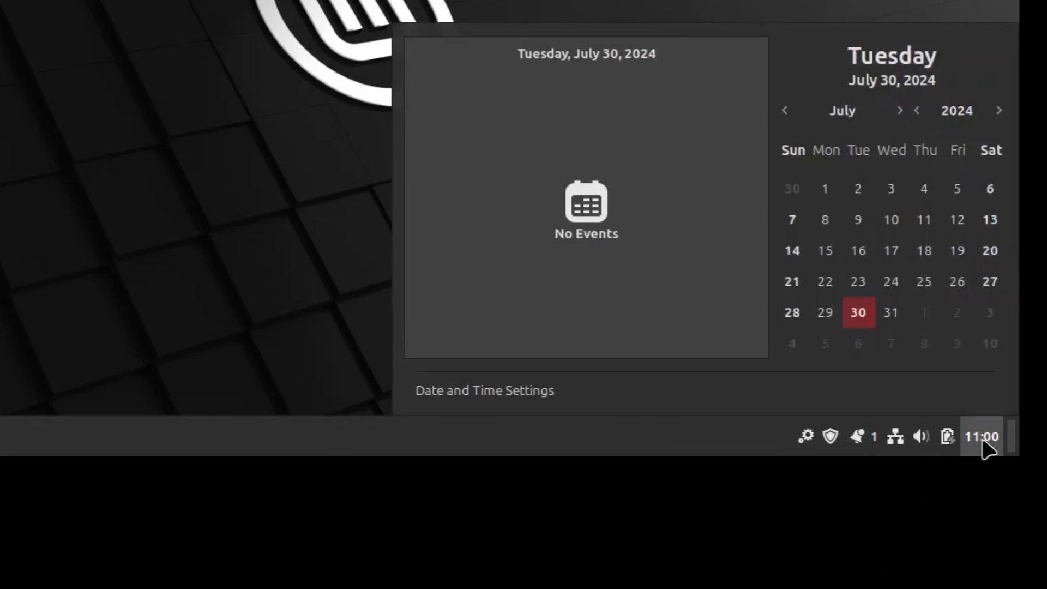
left_click(981, 439)
left_click(947, 438)
left_click(938, 440)
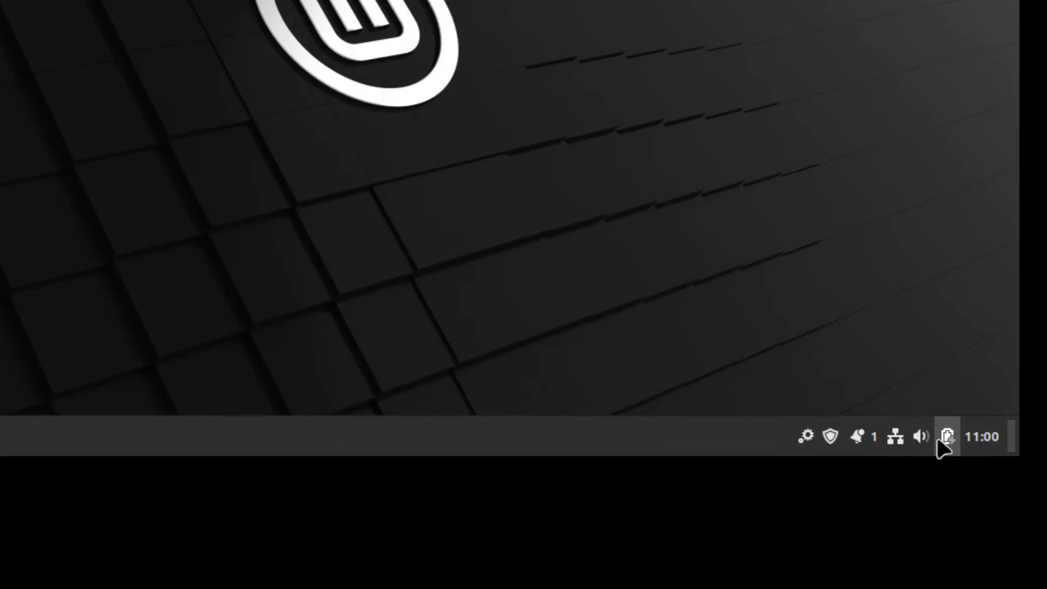
left_click(891, 438)
left_click(895, 439)
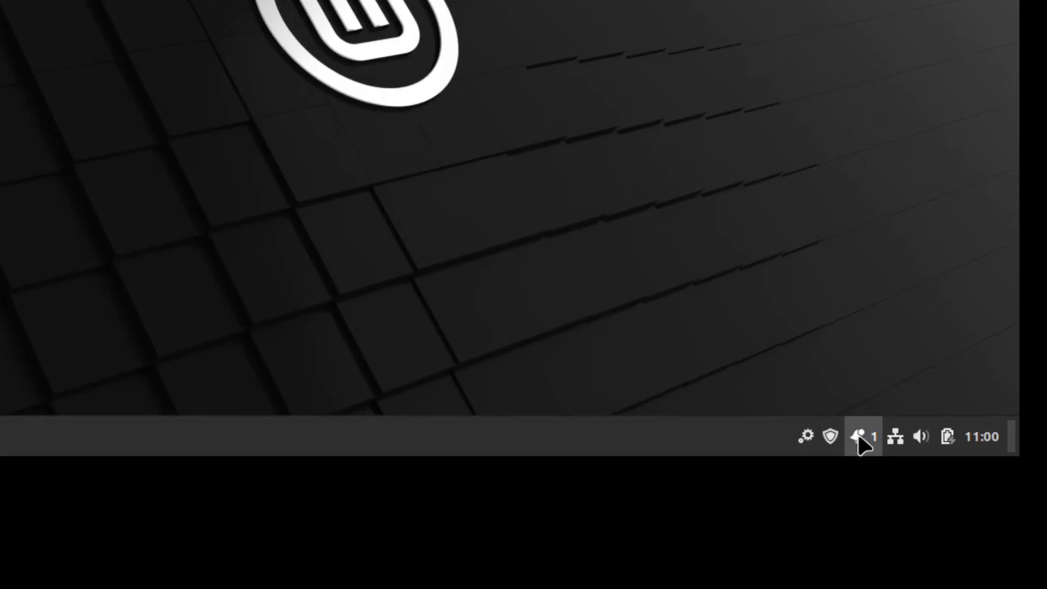
left_click(859, 437)
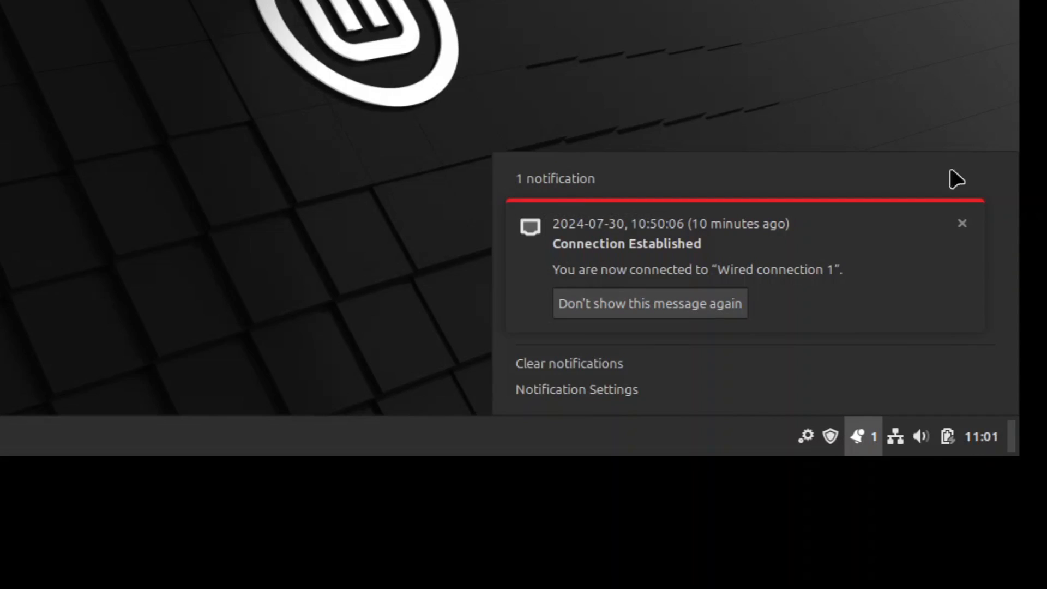
left_click(929, 440)
left_click(928, 439)
left_click(929, 439)
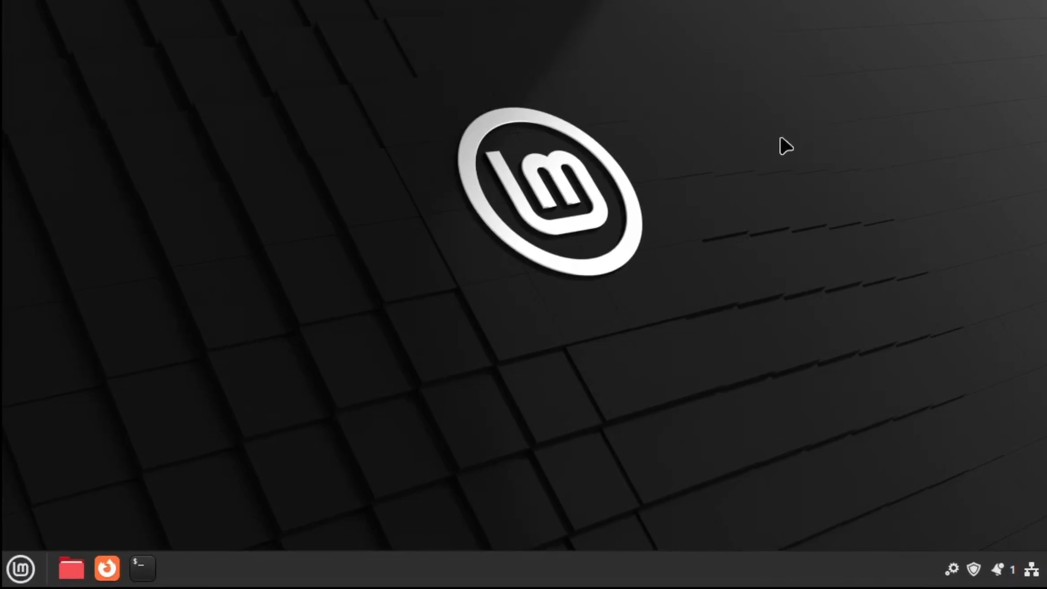
Open the application menu to view all applications.
key("super")
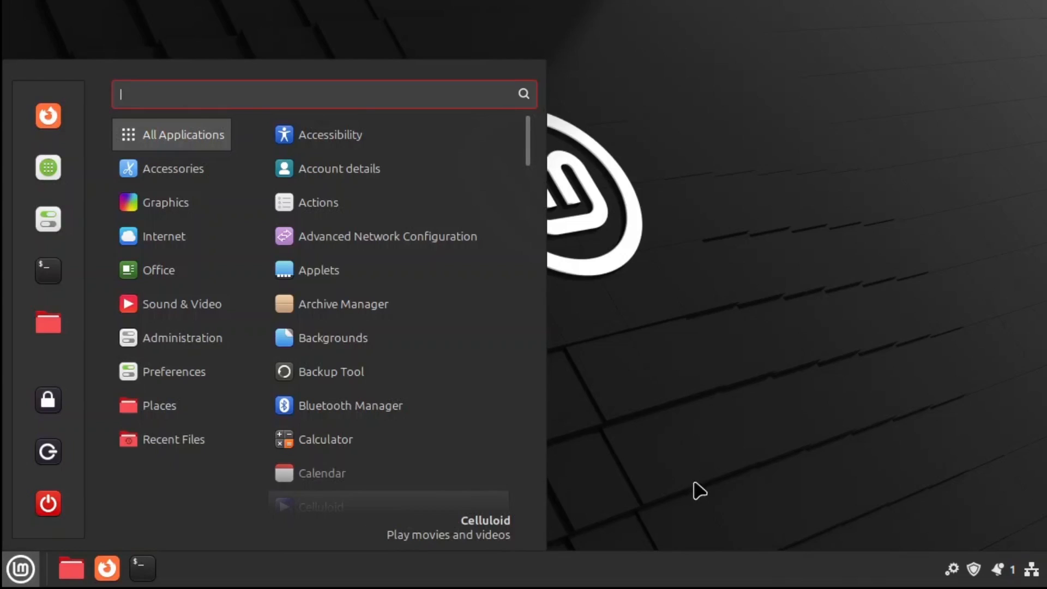